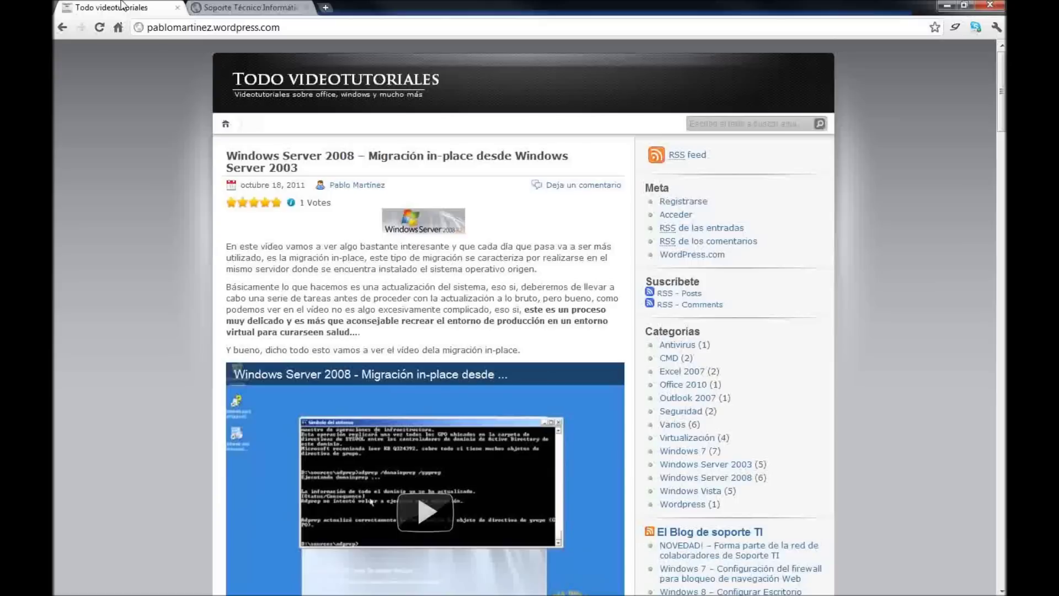
- Switch to the Todo videotutoriales blog and scroll through its posts
left_click(124, 7)
scroll(155, 196, "down", 5)
scroll(154, 195, "up", 5)
scroll(156, 193, "down", 2)
scroll(368, 204, "down", 20)
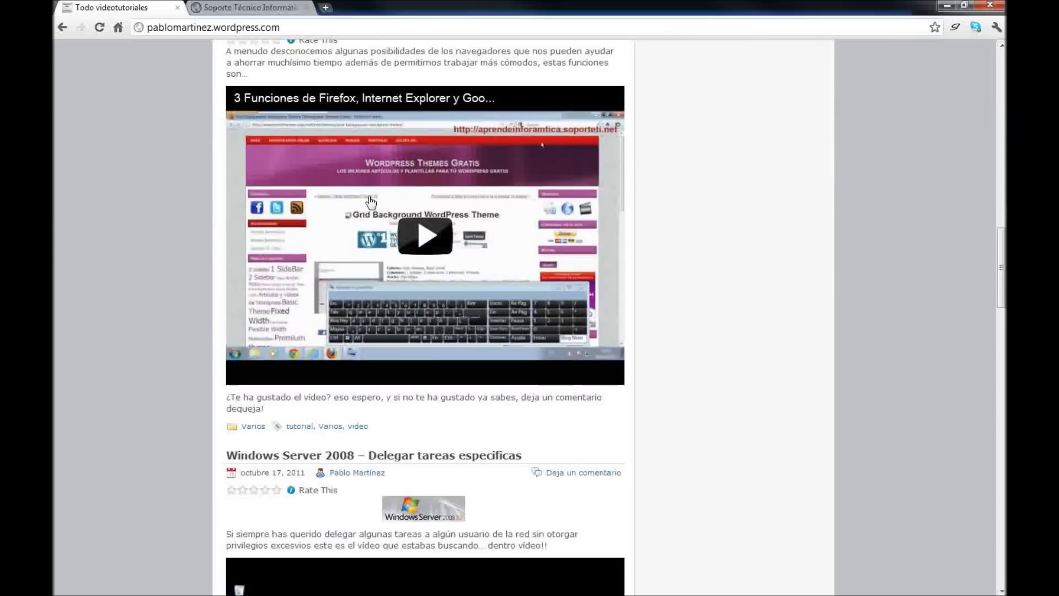
scroll(374, 208, "down", 6)
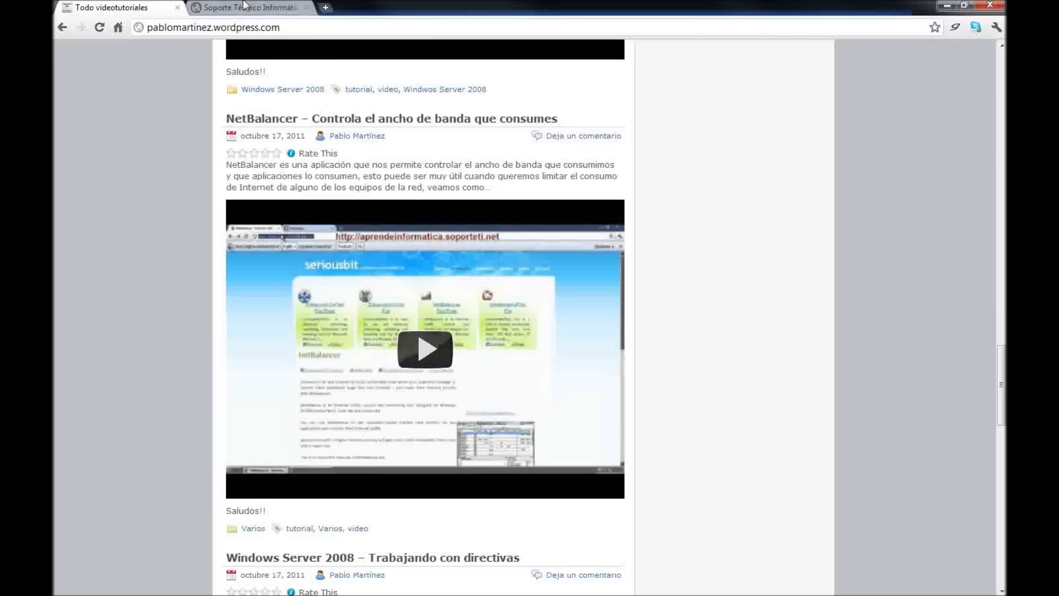
- Glance over the Soporte Técnico Informático blog, then return to Todo videotutoriales
key("ctrl+Tab")
scroll(420, 255, "up", 1)
scroll(408, 256, "down", 20)
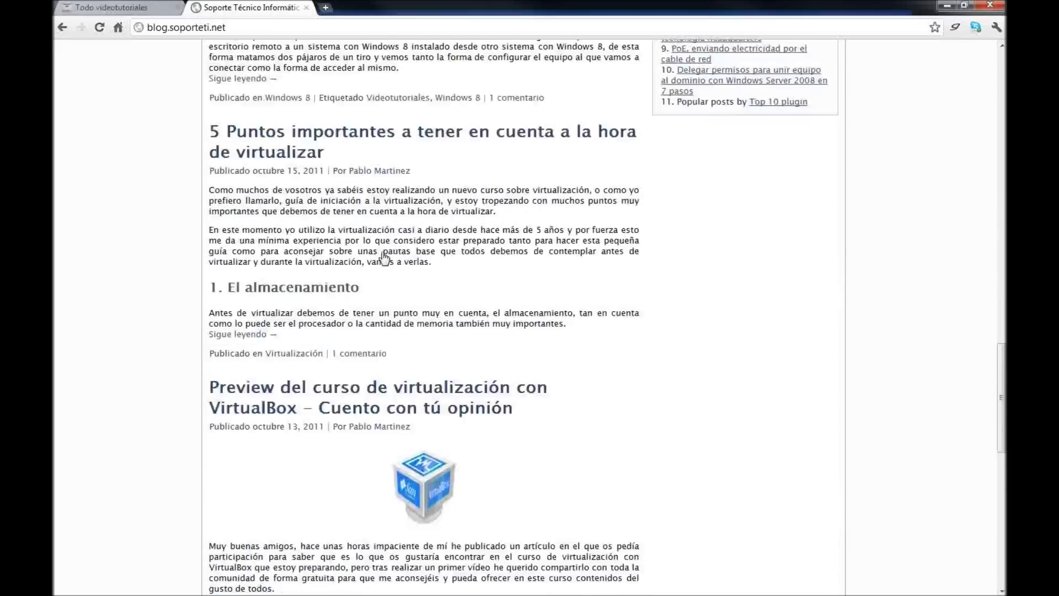
scroll(384, 259, "up", 5)
key("ctrl+Tab")
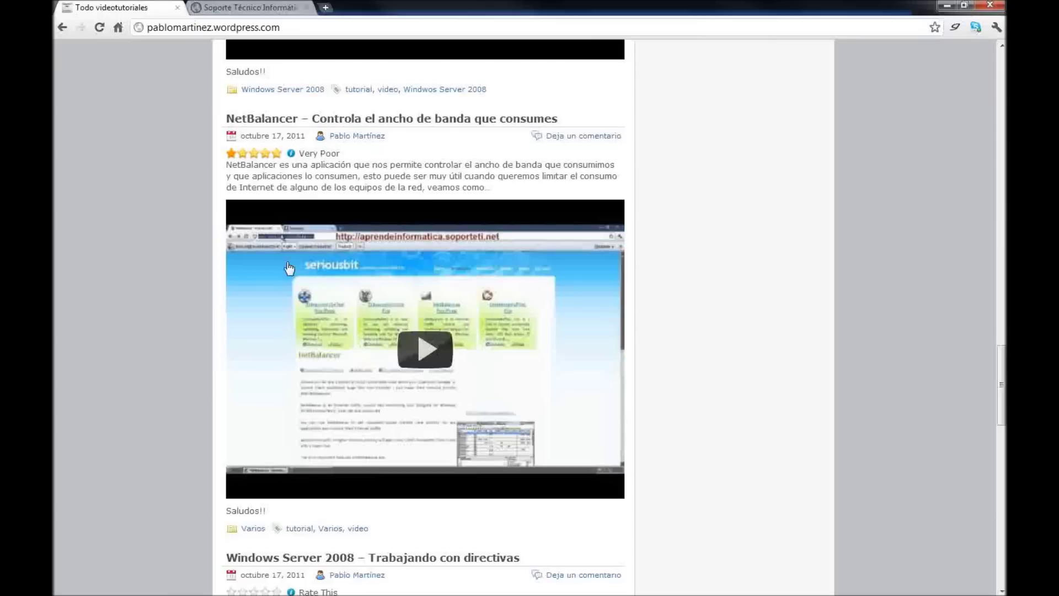
scroll(410, 312, "up", 7)
scroll(409, 312, "up", 15)
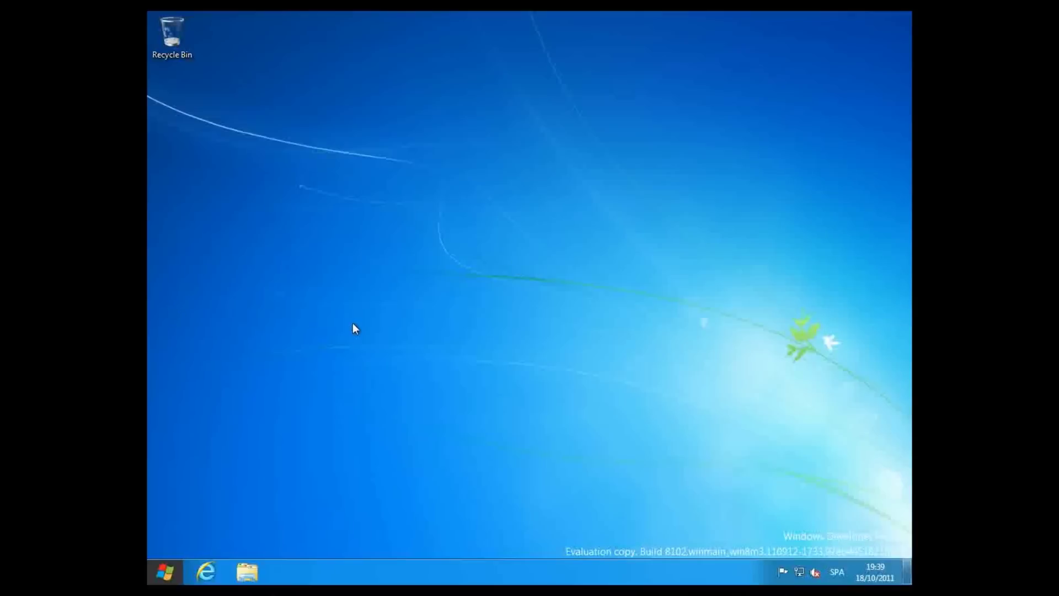
key("super")
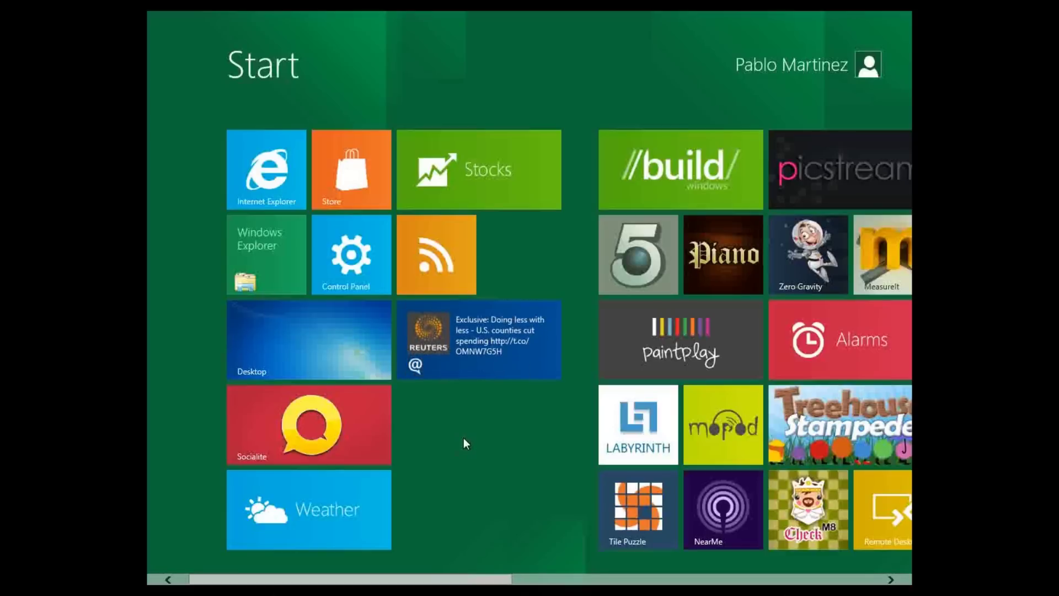
key("super")
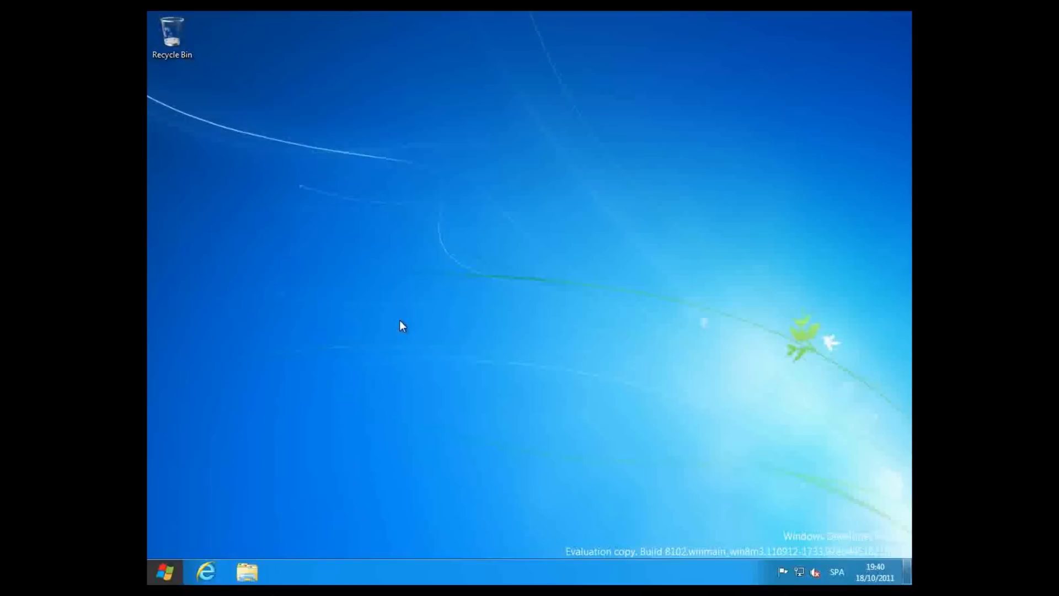
- Start a new desktop shortcut with the location shutdown -s -t 10
right_click(397, 266)
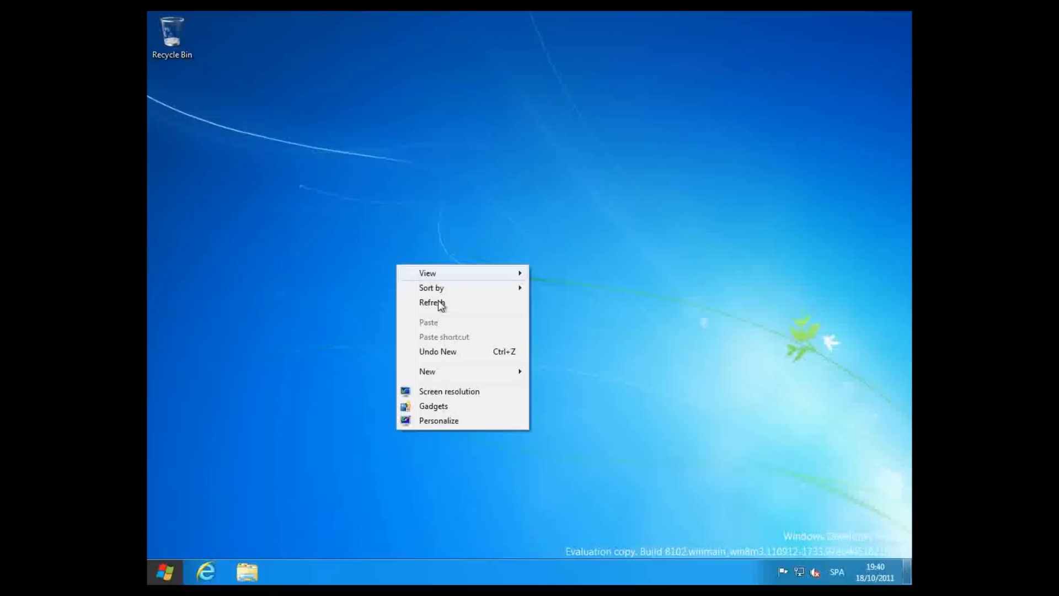
mouse_move(446, 372)
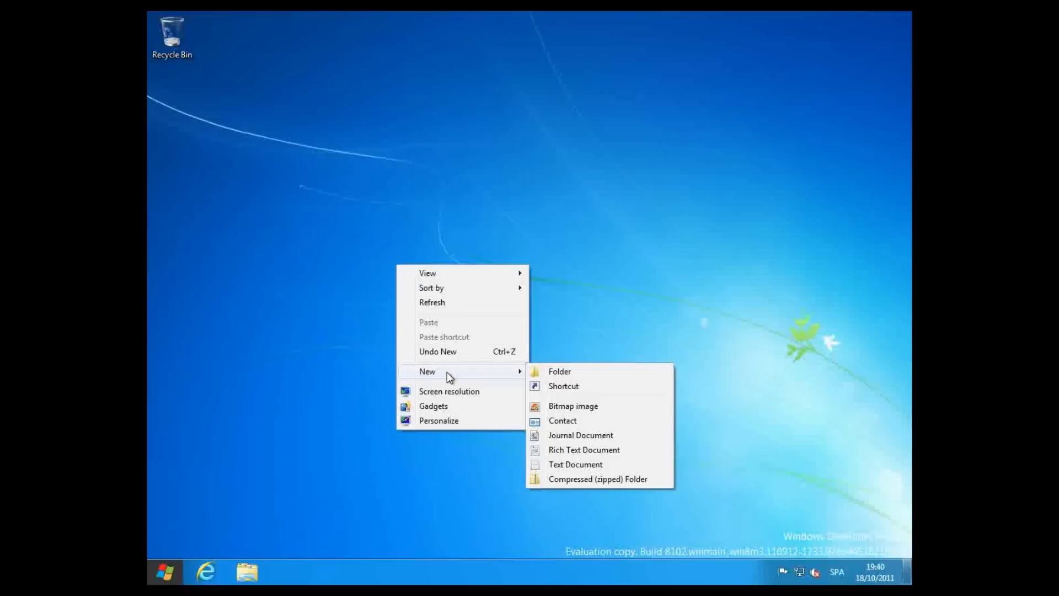
left_click(564, 388)
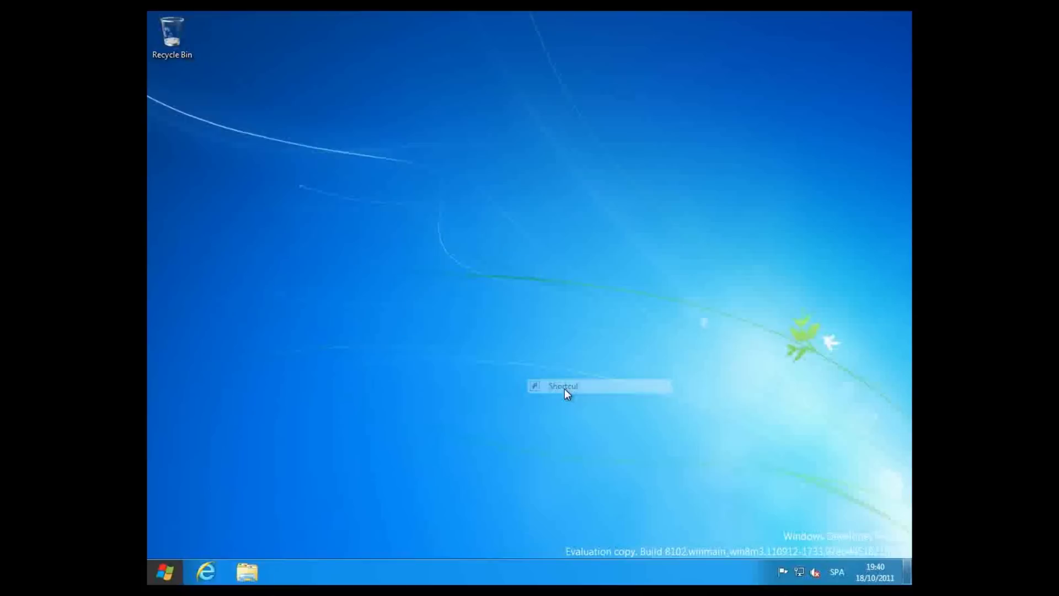
type("shutdown ")
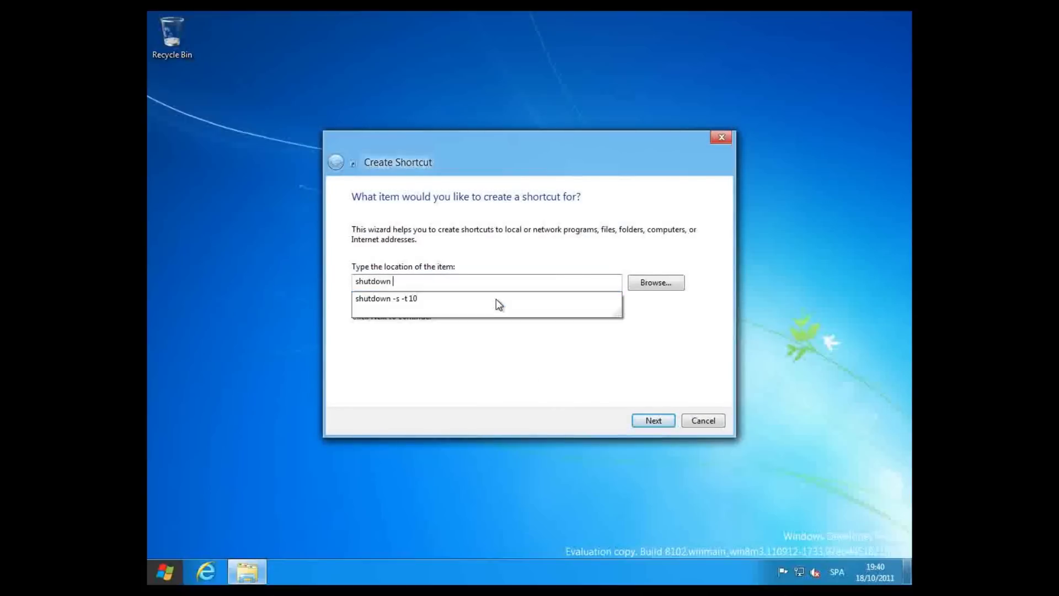
type("-s -t 10")
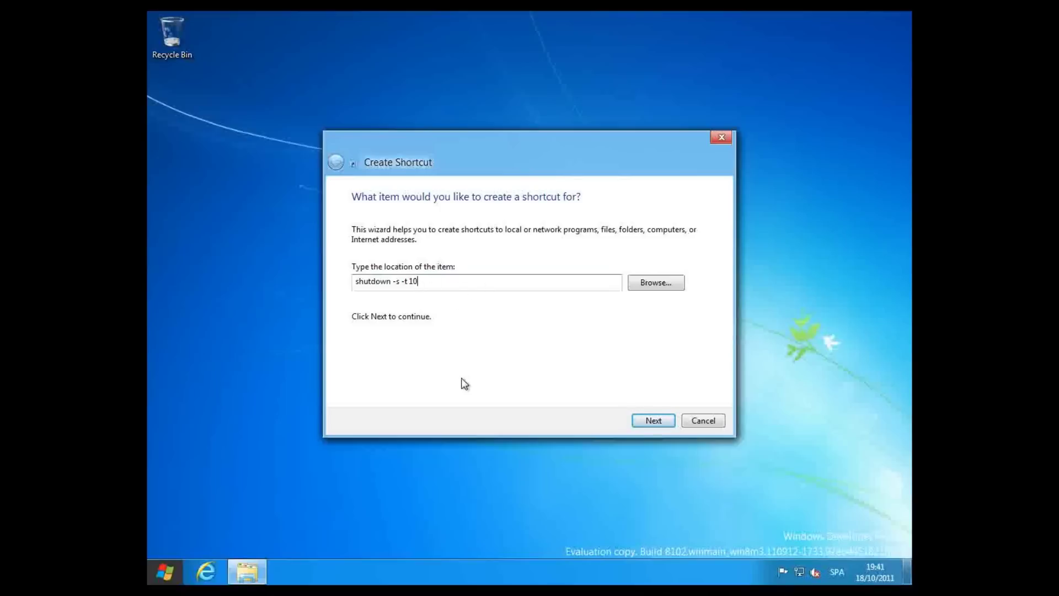
- Launch Notepad from Run and type SHUTDOWN -S -T 10
key("super+r")
type("not")
key("BackSpace")
key("BackSpace")
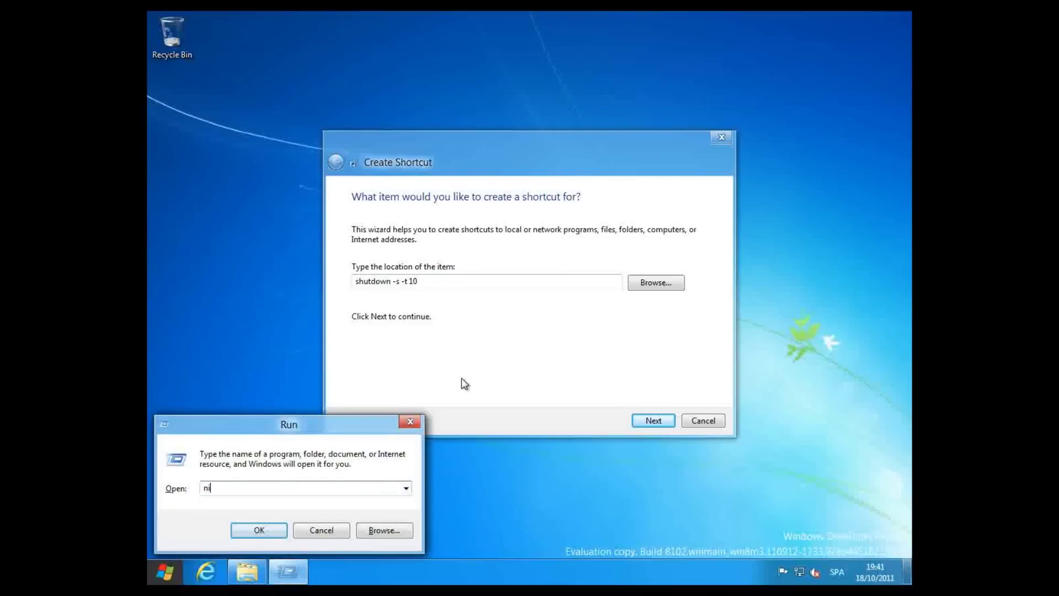
type("otepad")
key("Return")
type("SHUTDOWN")
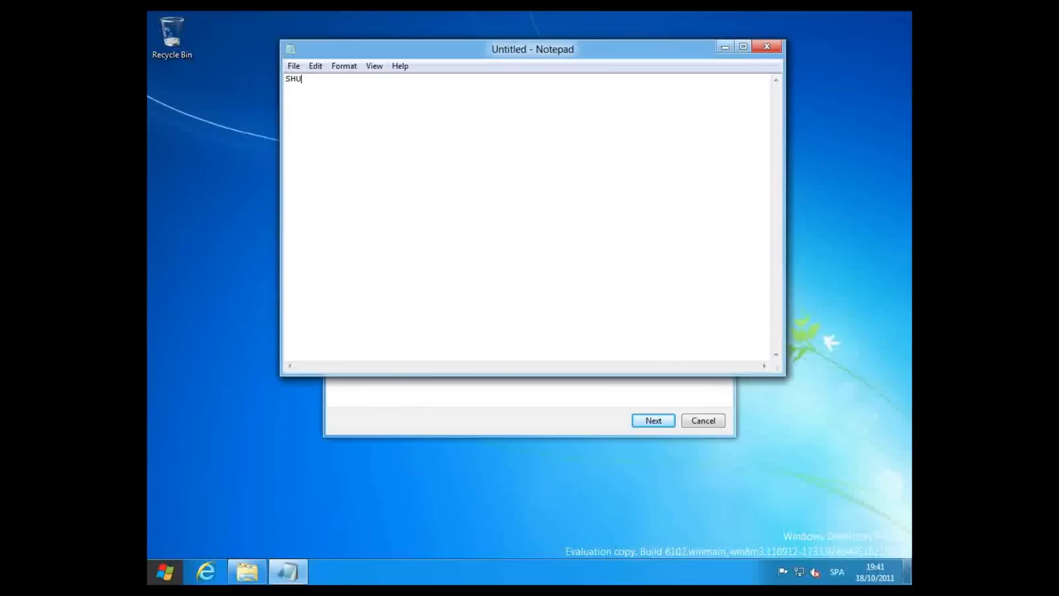
key("BackSpace")
key("BackSpace")
type("WN -S -T 10")
- Enlarge the Notepad text to 20-point Lucida Console
left_click(342, 66)
left_click(353, 96)
left_click(542, 241)
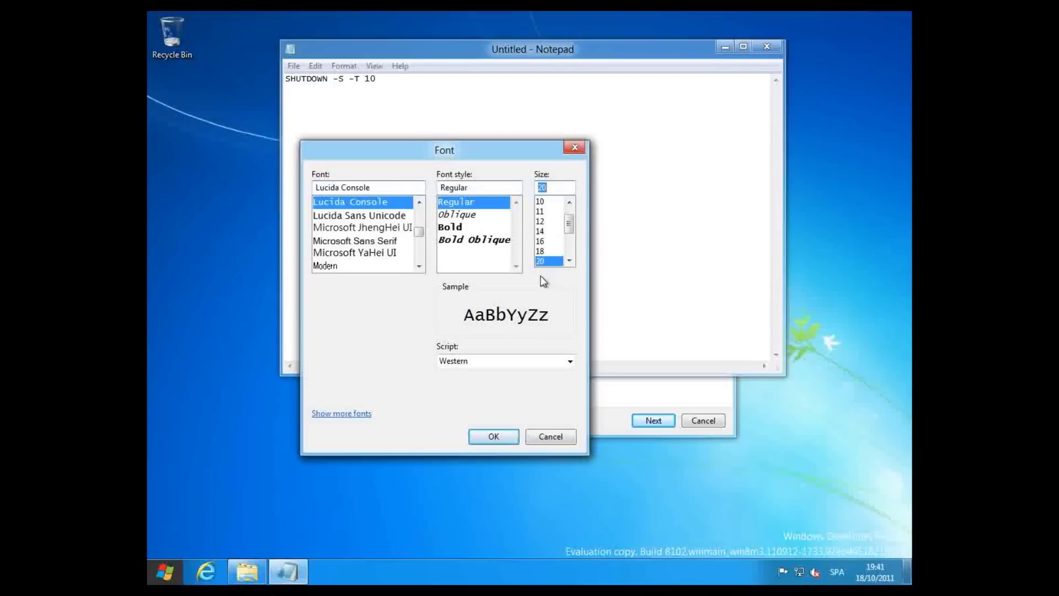
left_click(493, 434)
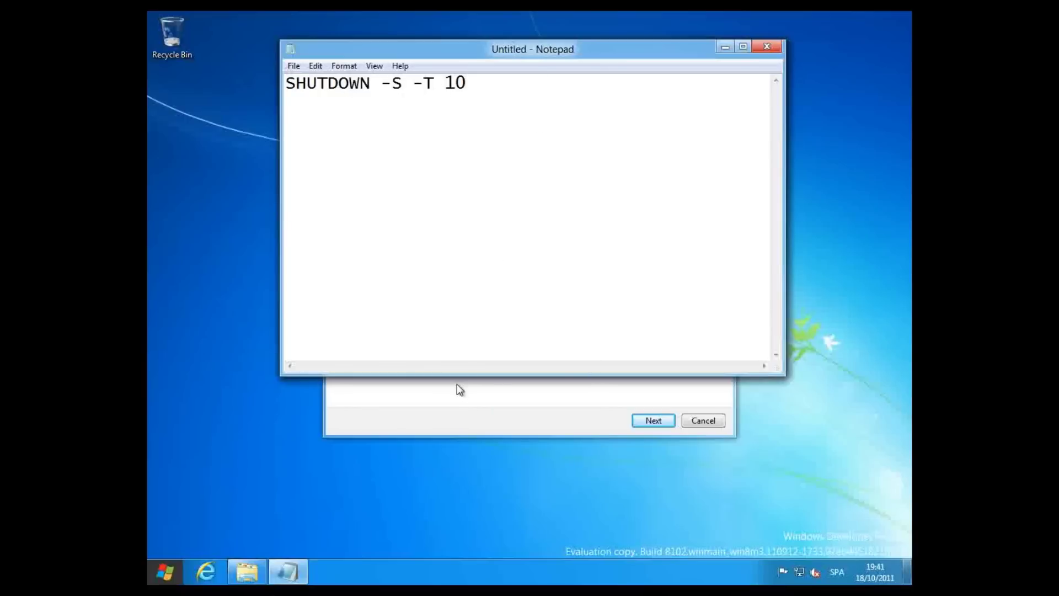
left_click(449, 405)
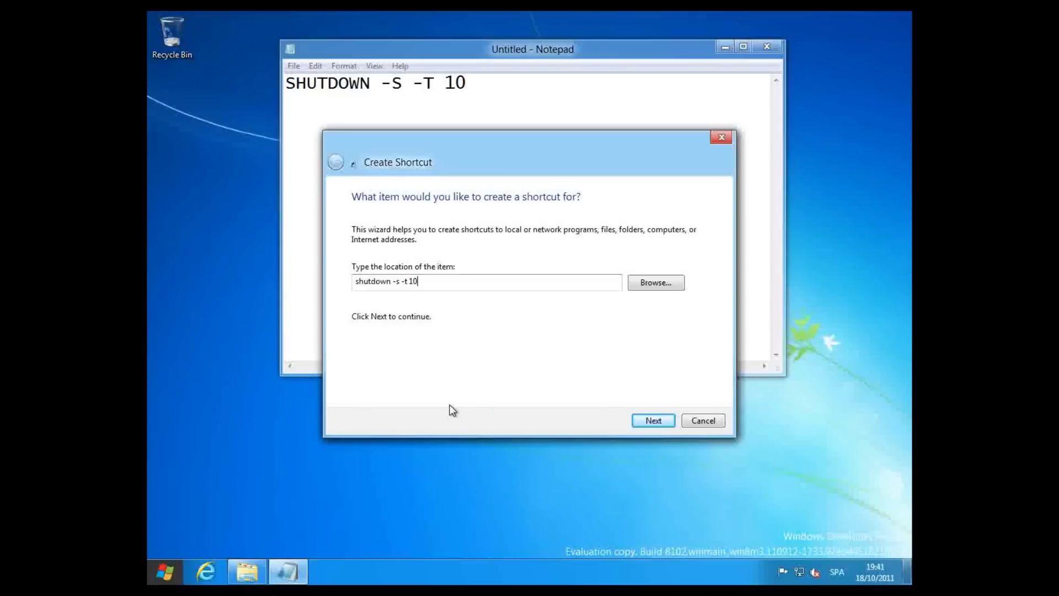
- Name the shortcut APAGAR, finish it, and move it to the top of the desktop
left_click(647, 421)
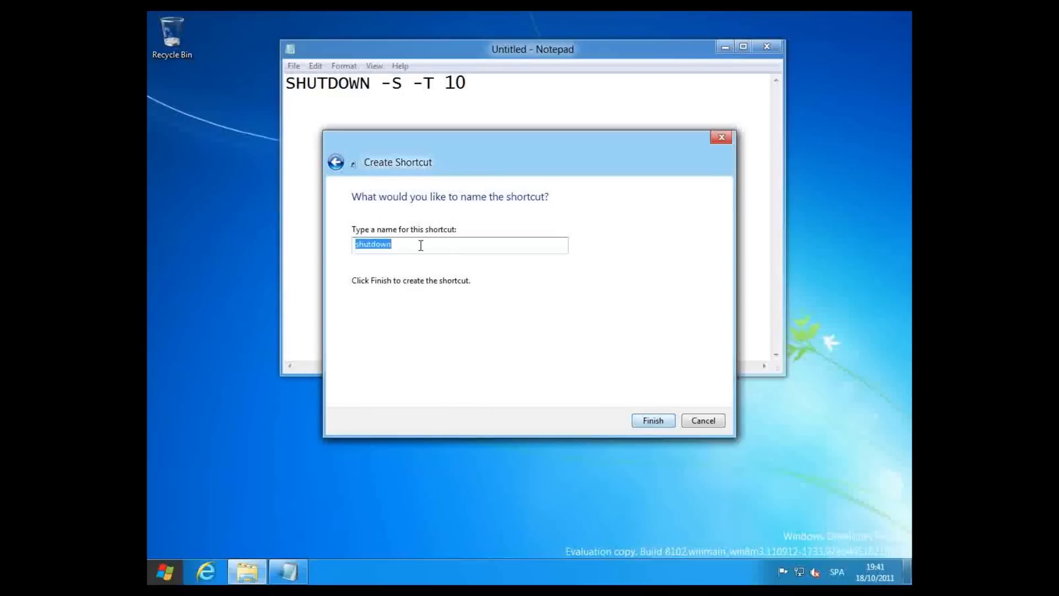
type("APAGADO")
key("BackSpace")
key("BackSpace")
key("BackSpace")
type("AR")
left_click(647, 421)
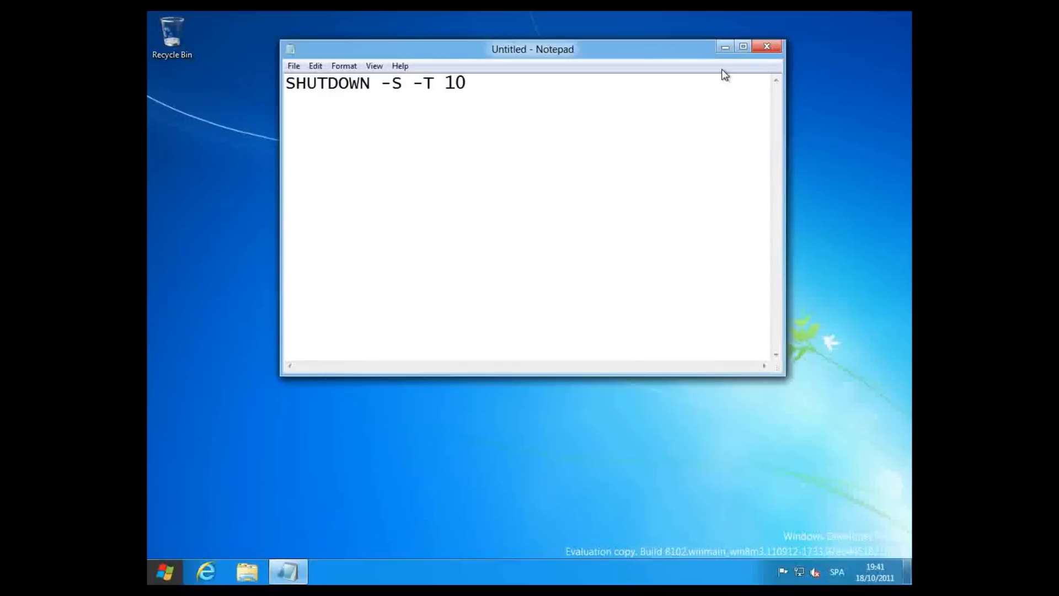
left_click(725, 46)
left_click_drag(426, 308, 462, 88)
- Give the APAGAR shortcut the red power icon in its properties
right_click(471, 40)
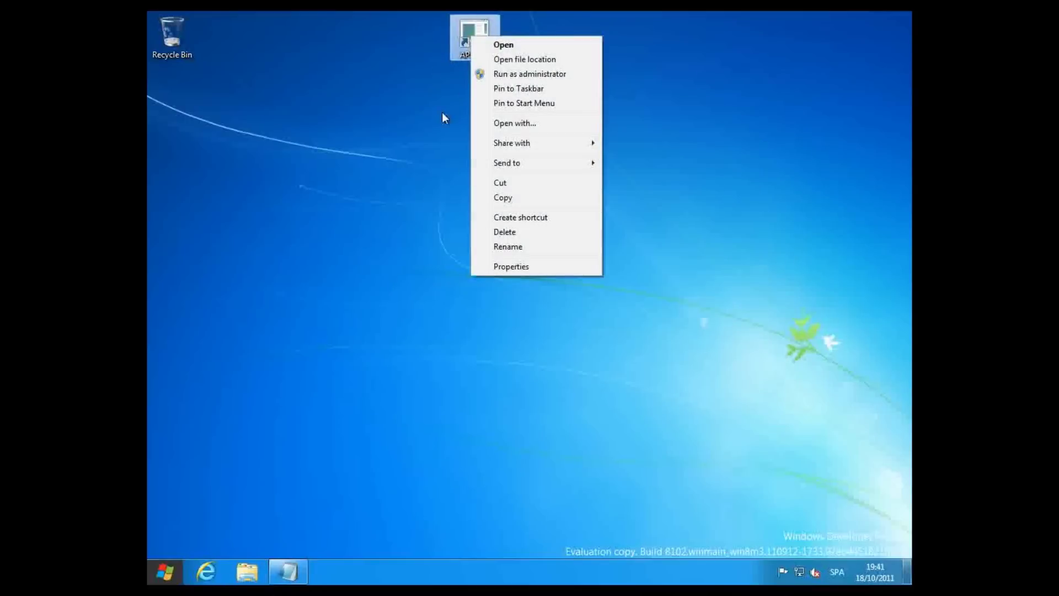
left_click(513, 268)
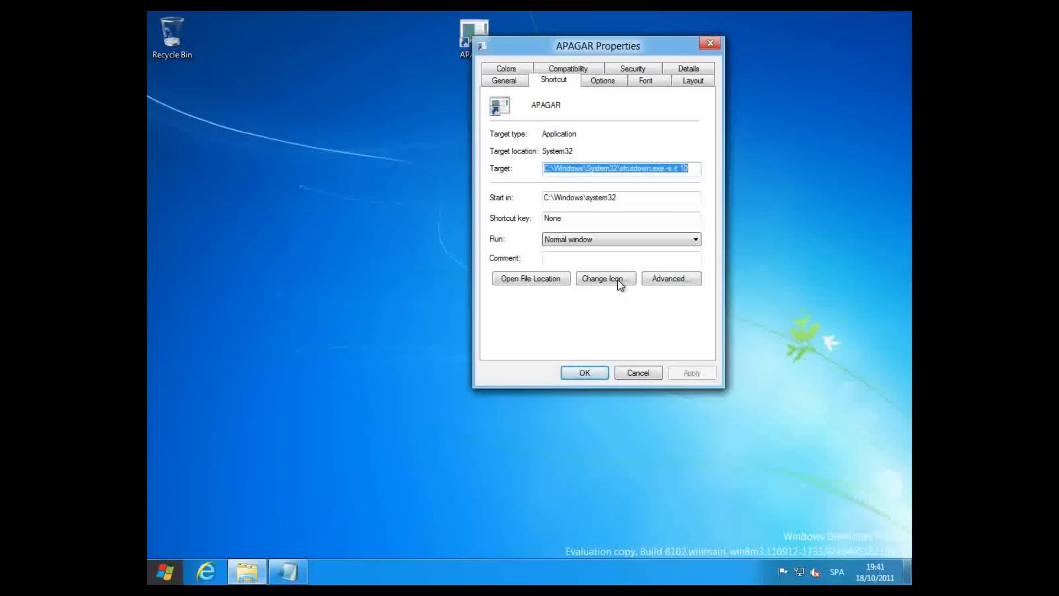
left_click(617, 278)
left_click(630, 292)
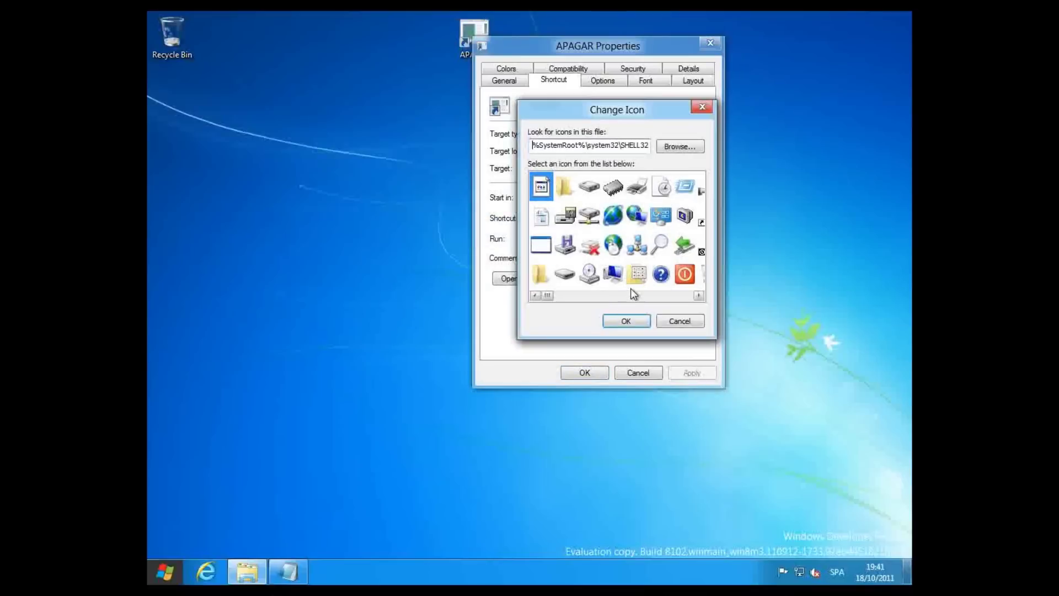
left_click(684, 274)
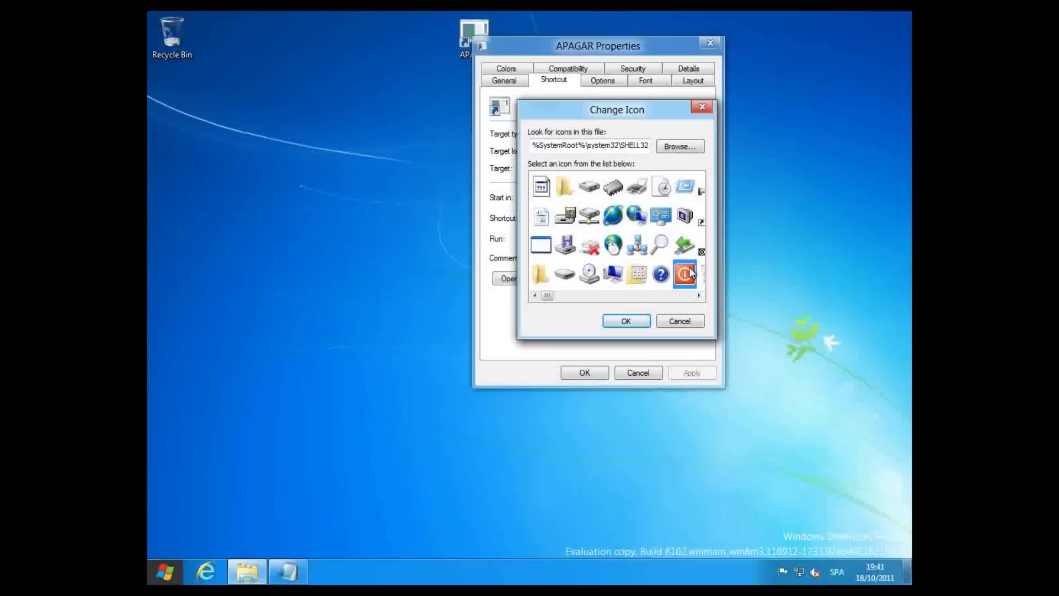
left_click(625, 322)
left_click(683, 374)
left_click(584, 372)
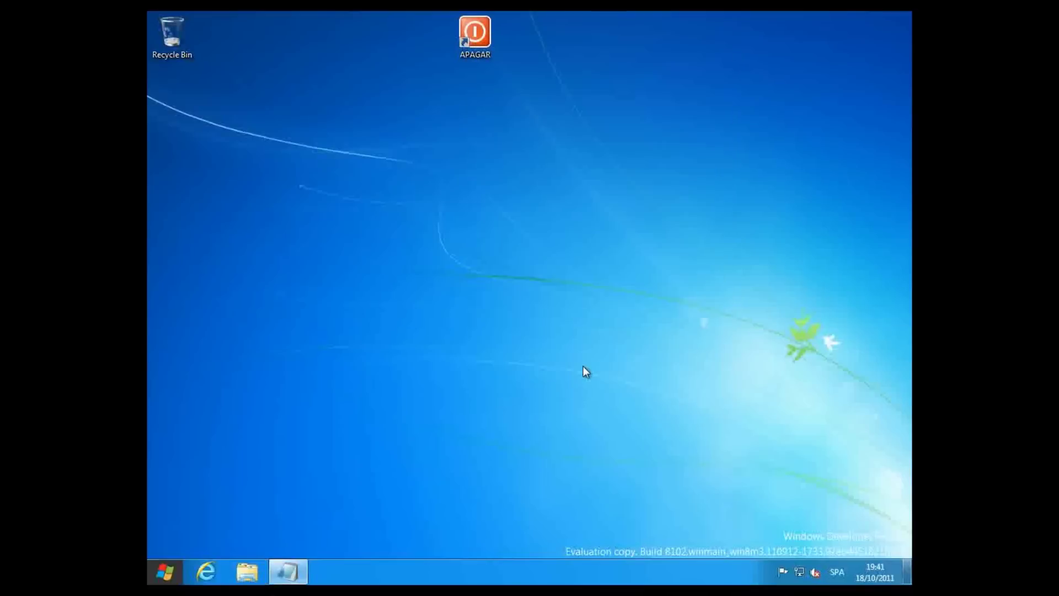
- Start another desktop shortcut with the location shutdown -r -t 10
right_click(456, 204)
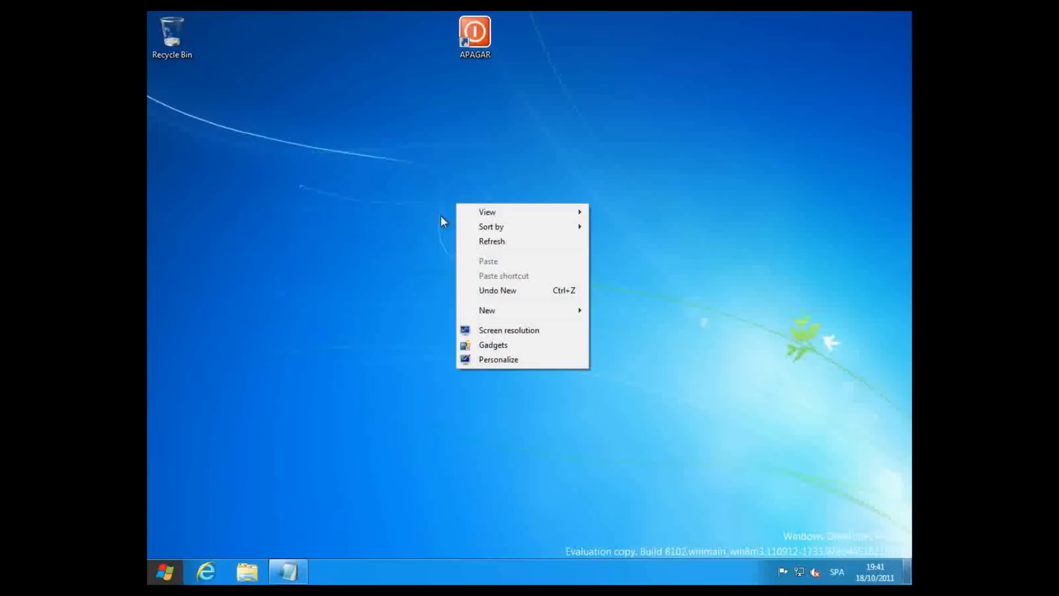
mouse_move(511, 309)
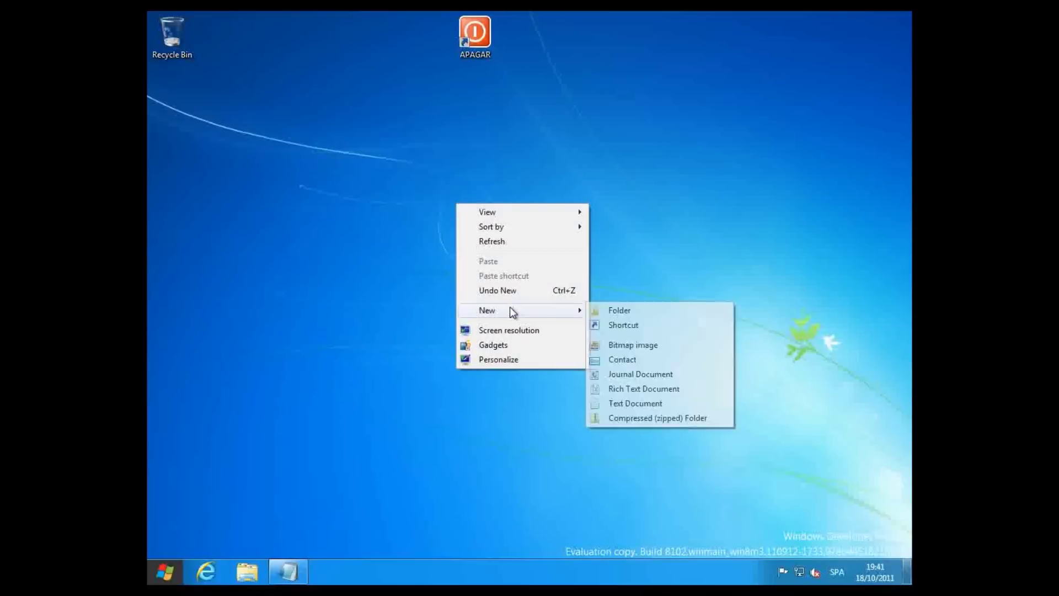
left_click(642, 324)
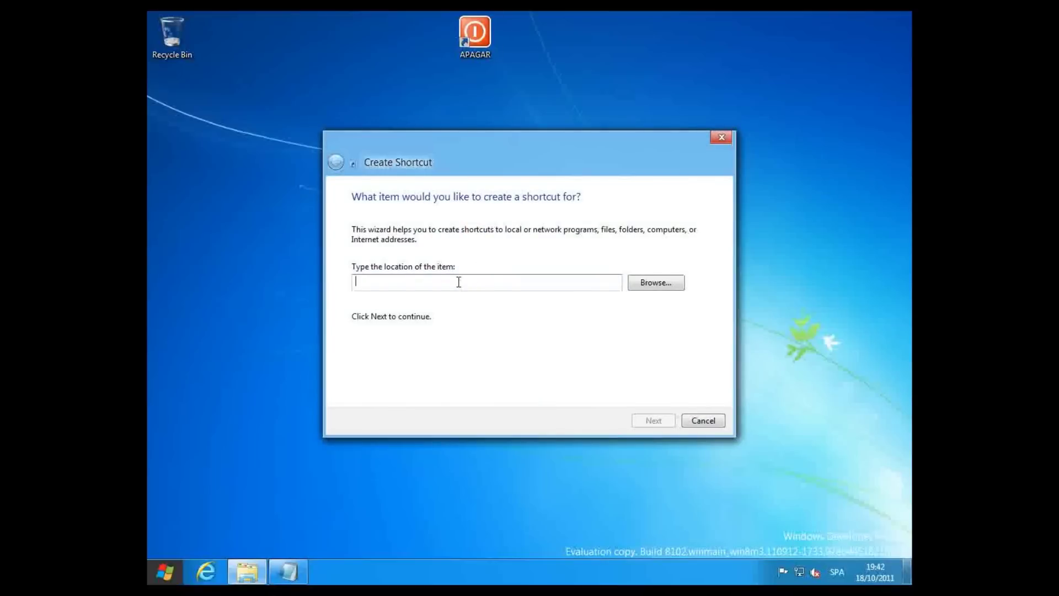
type("shutdown ")
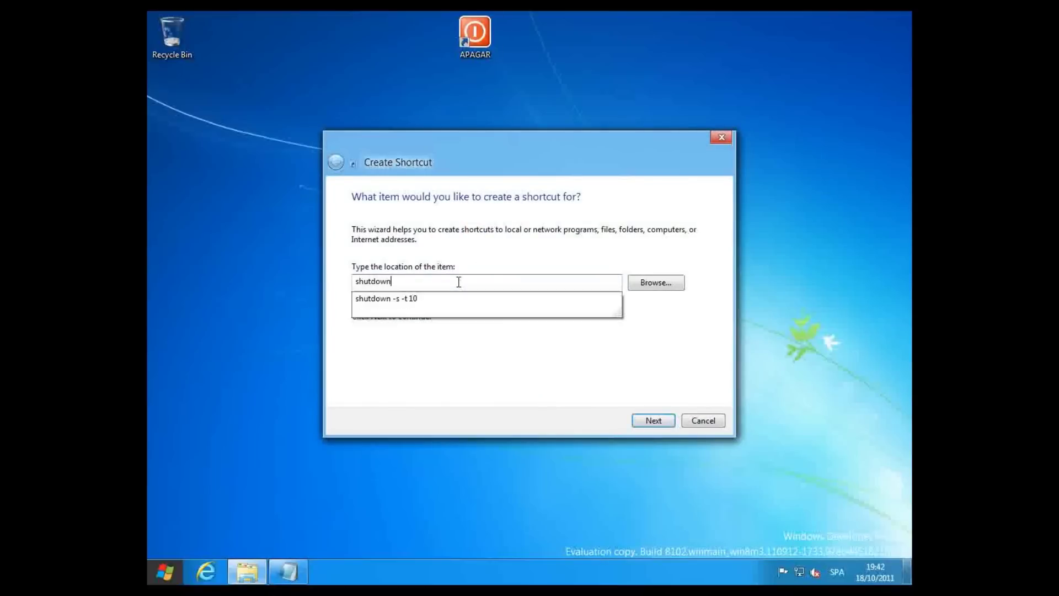
type("-r")
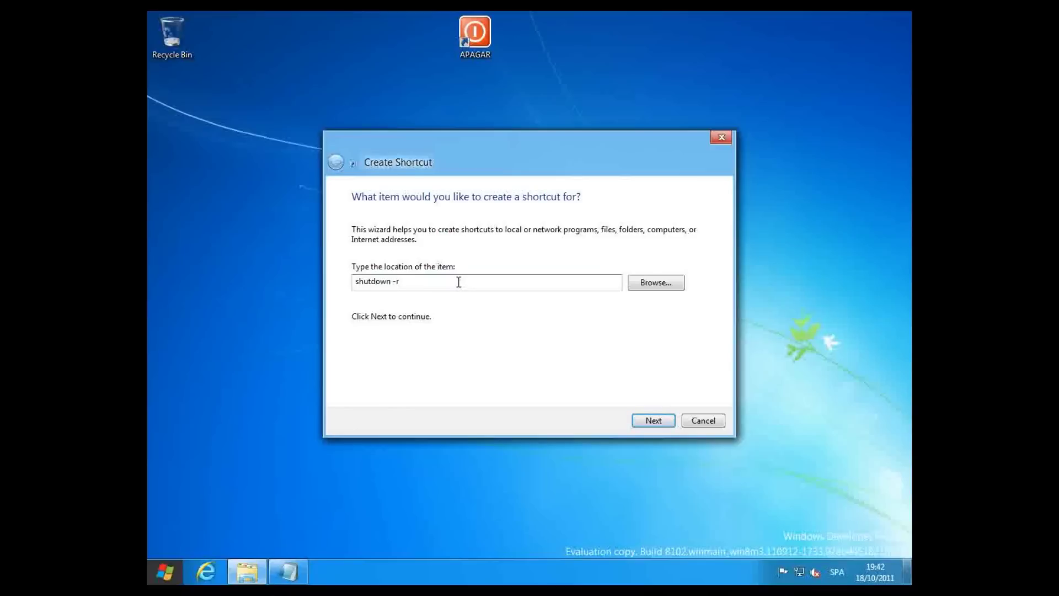
type(" -t 10")
- Update the Notepad note to read SHUTDOWN -r -t 10
left_click(288, 574)
key("Delete")
type("r")
key("Right")
key("Right")
key("Delete")
type("t")
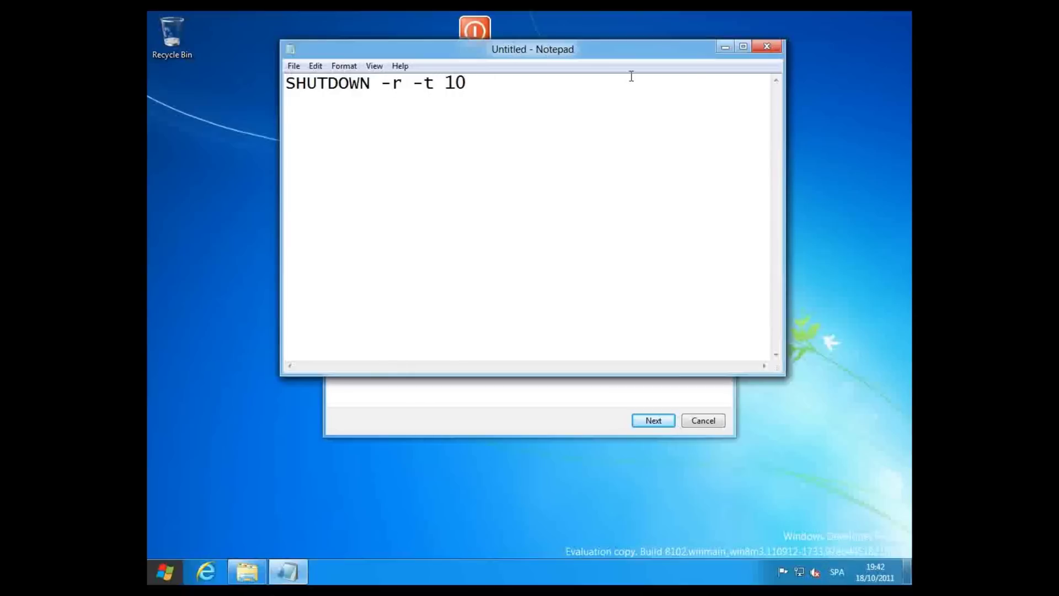
- Advance the wizard and name the shortcut REINICIAR
left_click(634, 422)
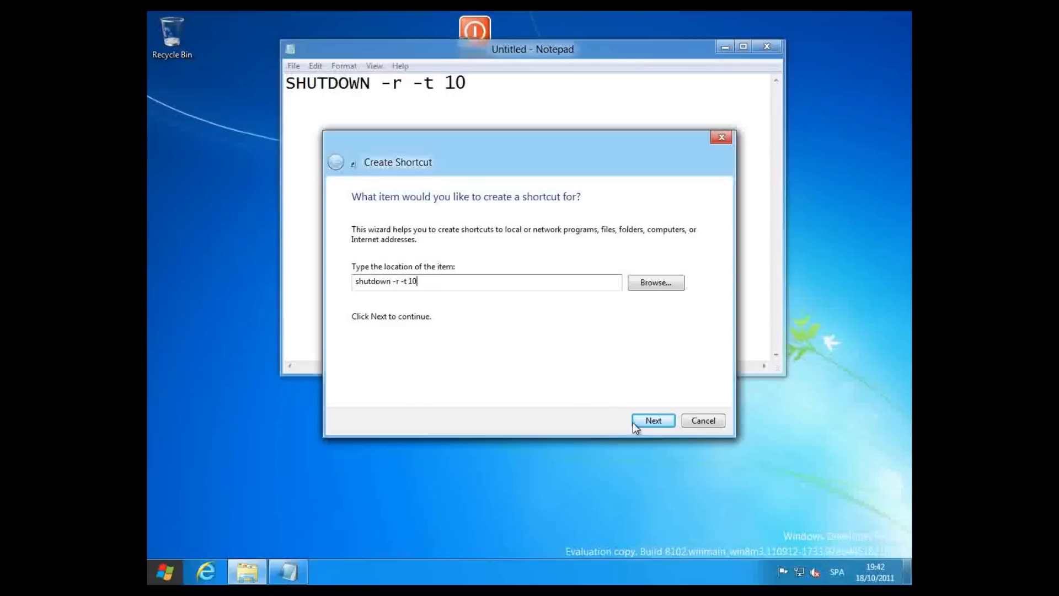
left_click(649, 420)
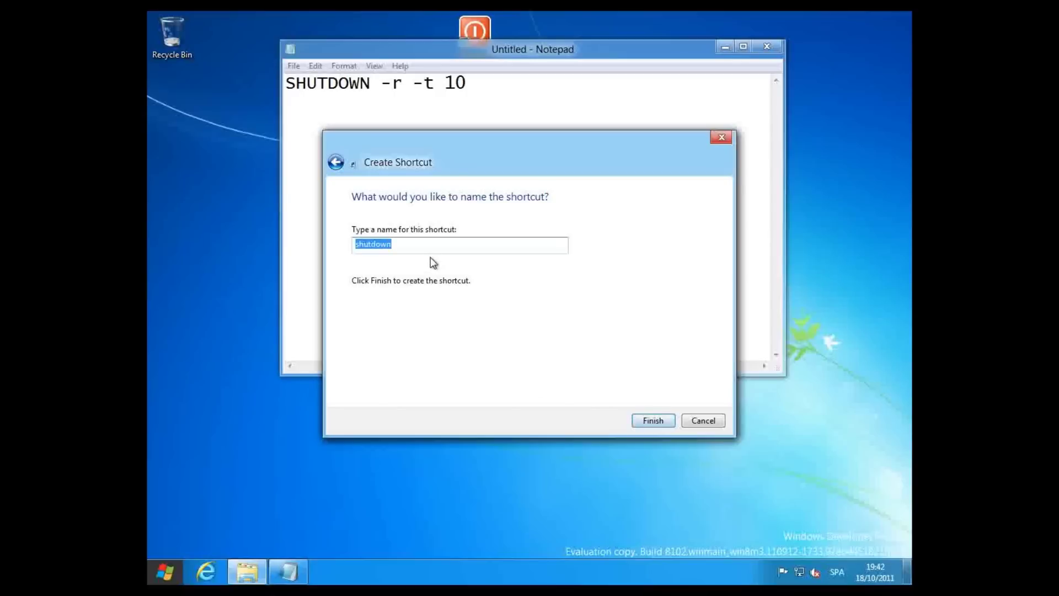
type("REINICI")
type("AR")
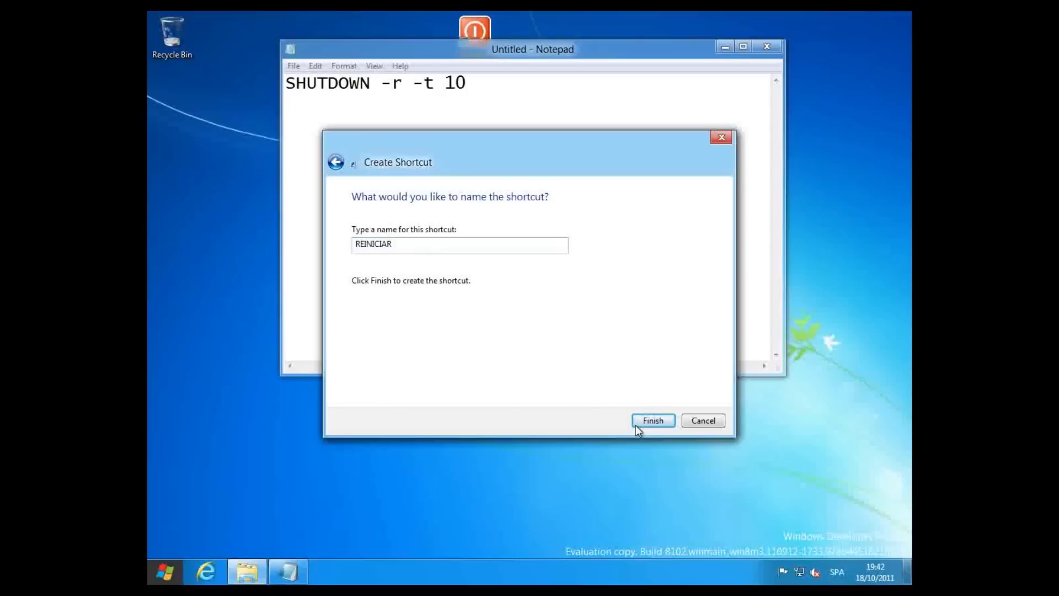
- Finish REINICIAR and give it the blue refresh-arrow icon from SHELL32
left_click(653, 420)
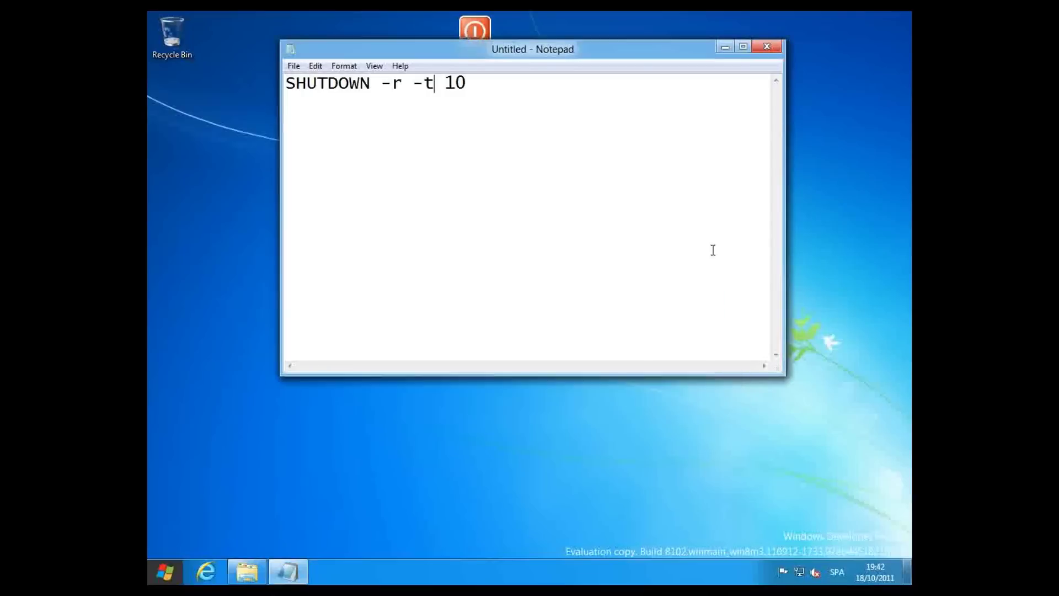
left_click(724, 51)
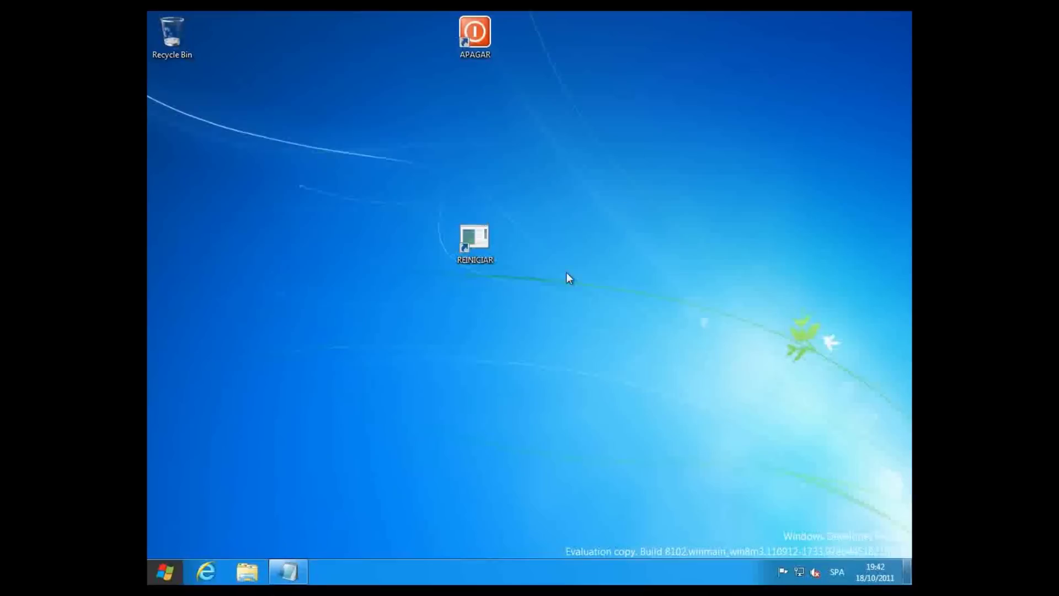
right_click(482, 259)
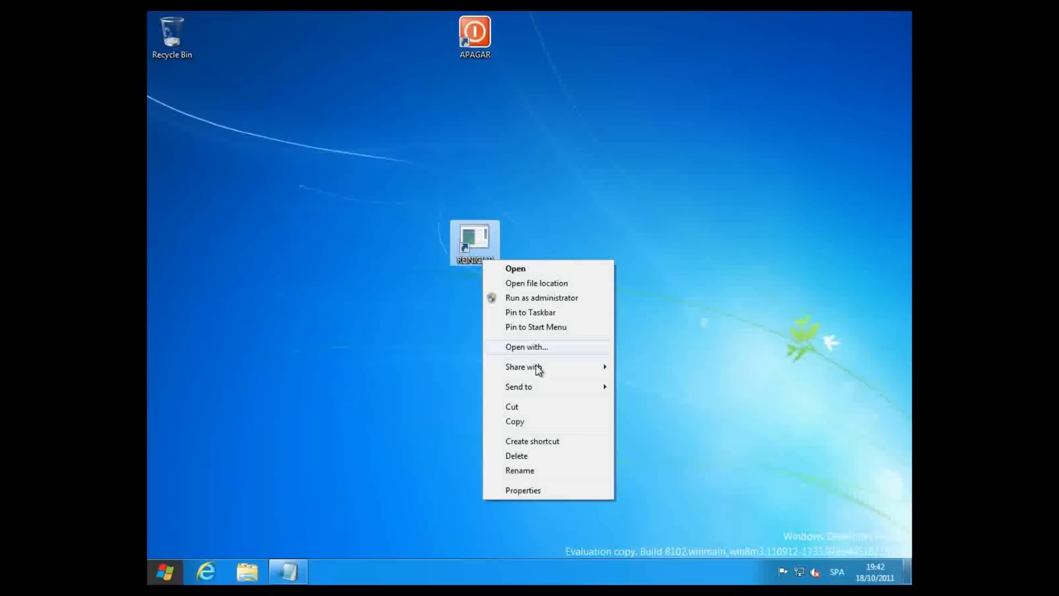
left_click(508, 491)
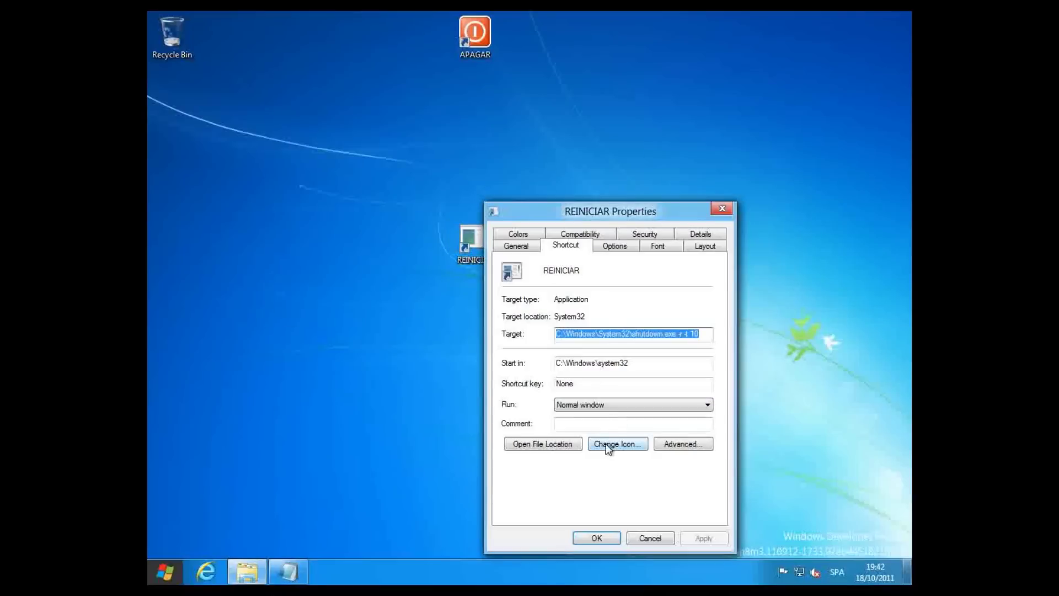
left_click(607, 444)
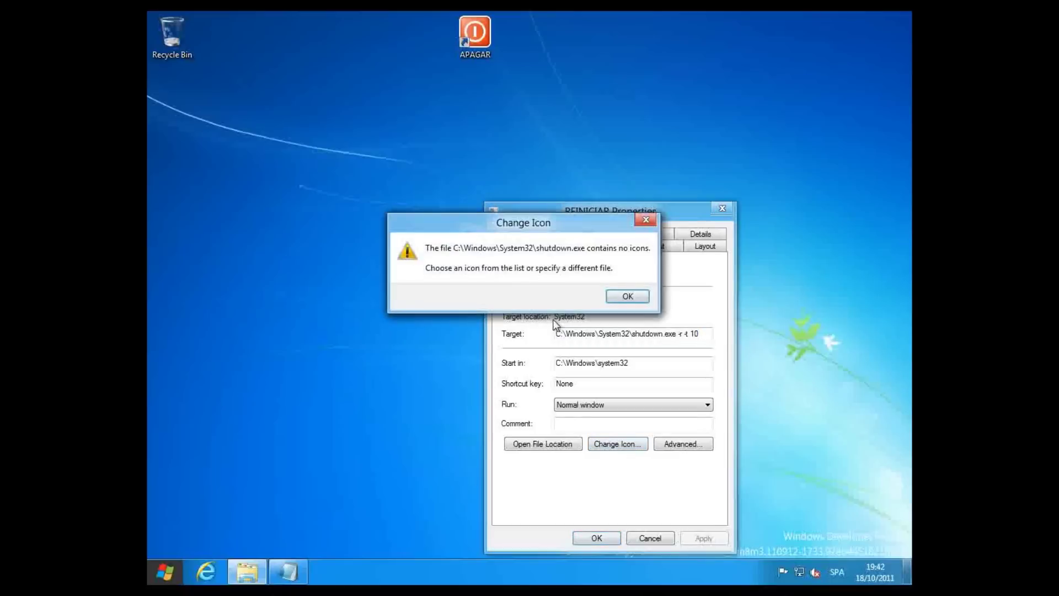
left_click(629, 296)
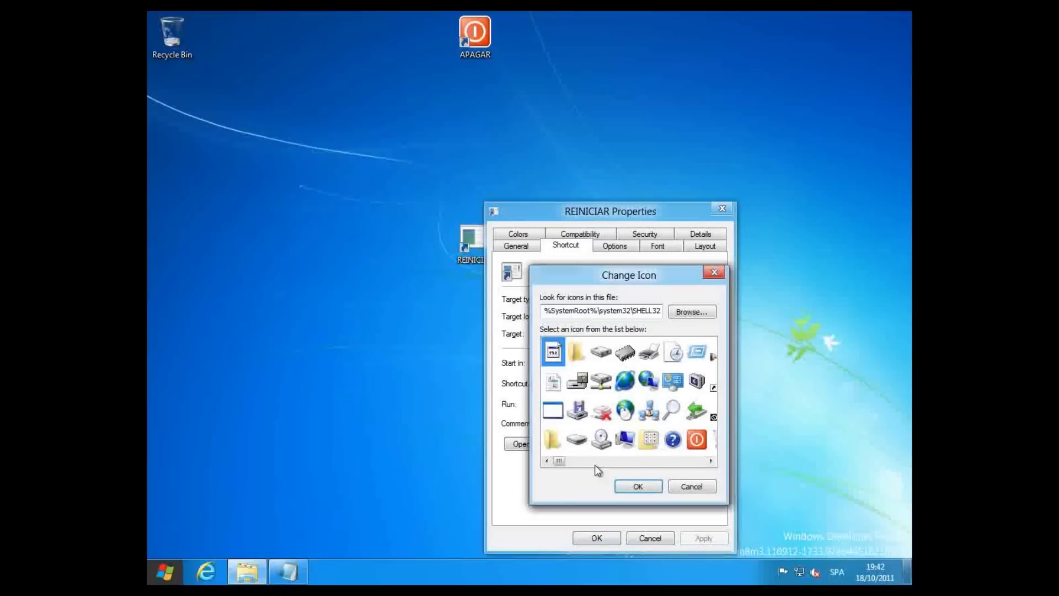
left_click_drag(559, 461, 697, 461)
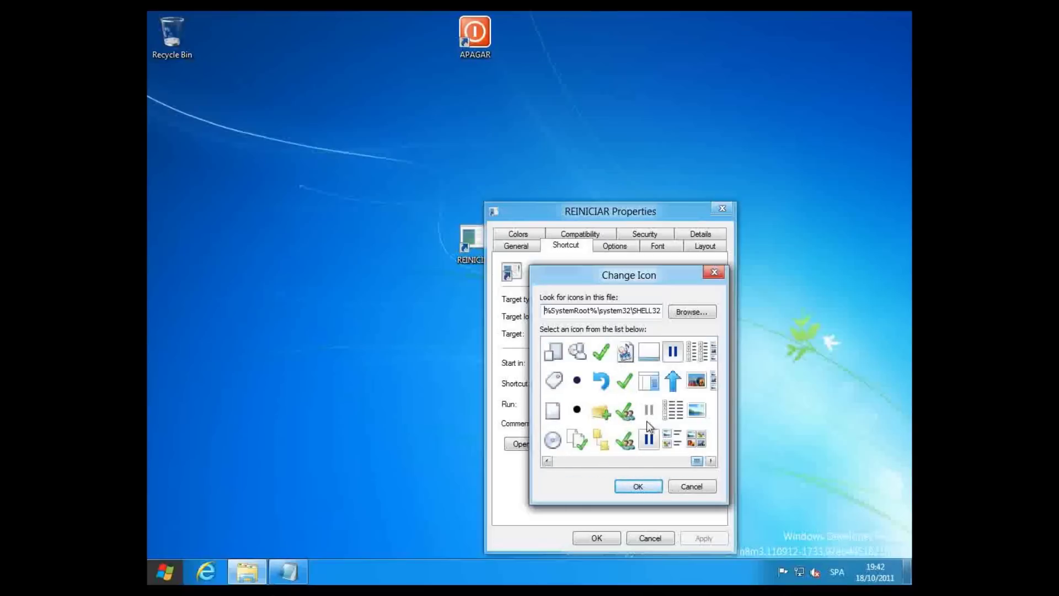
left_click(601, 381)
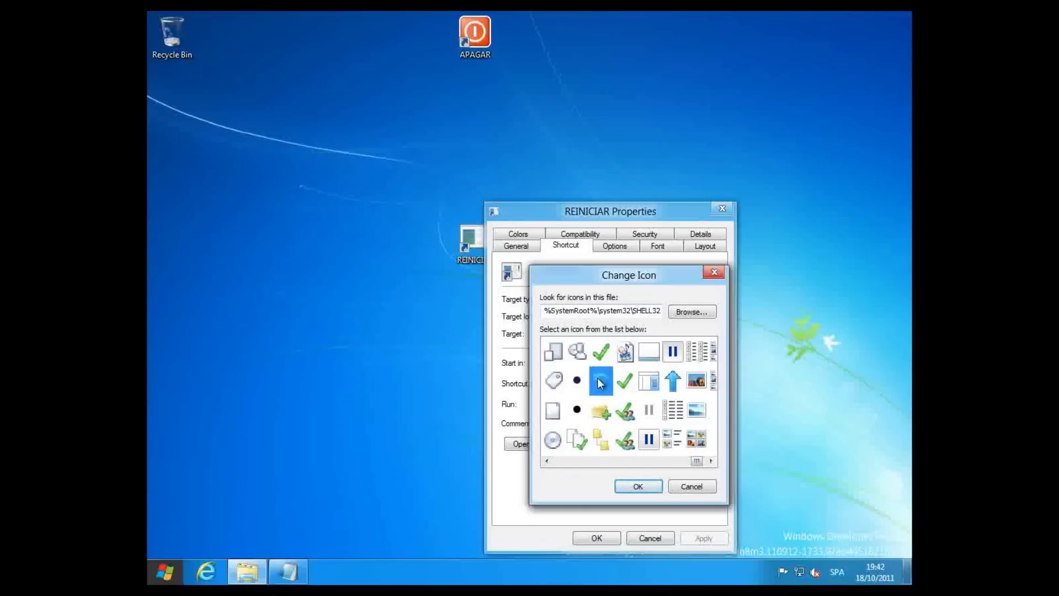
left_click(640, 486)
left_click(701, 538)
left_click(597, 538)
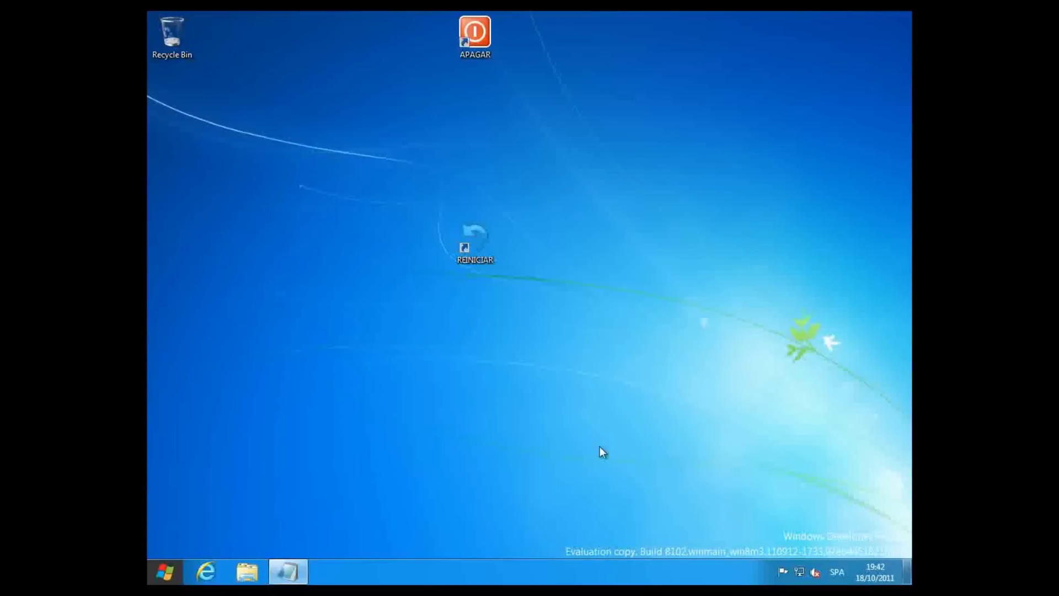
- Place REINICIAR beside APAGAR and start a new shortcut with location shutdown -l
left_click_drag(519, 36, 519, 37)
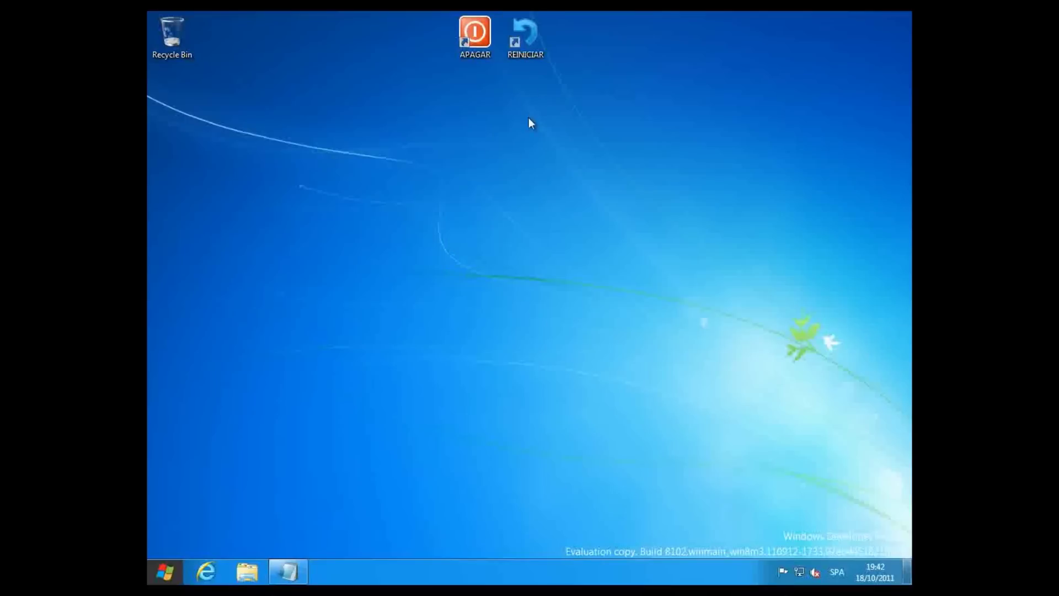
right_click(510, 156)
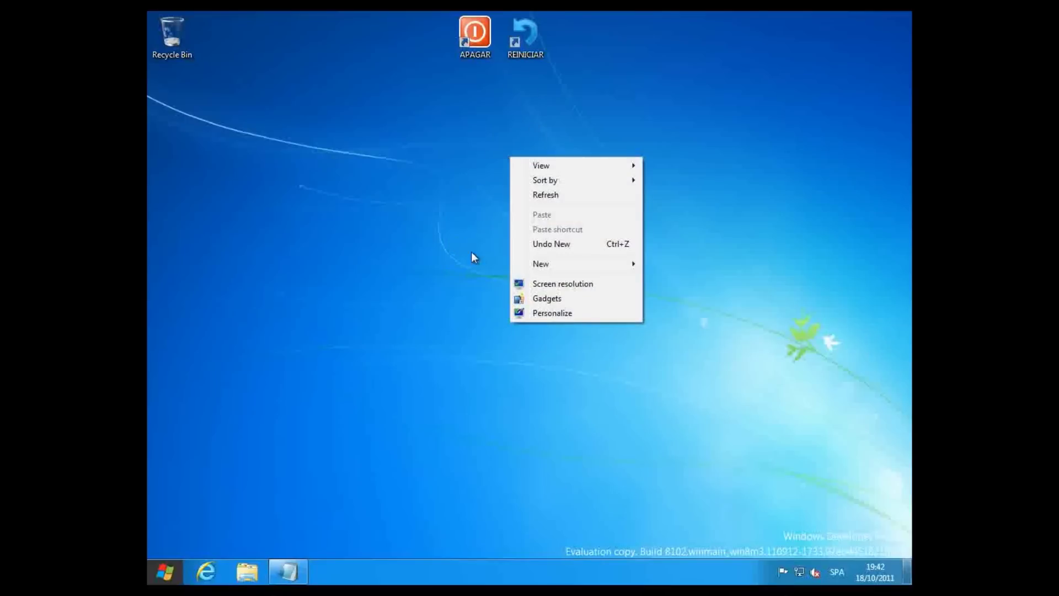
mouse_move(549, 266)
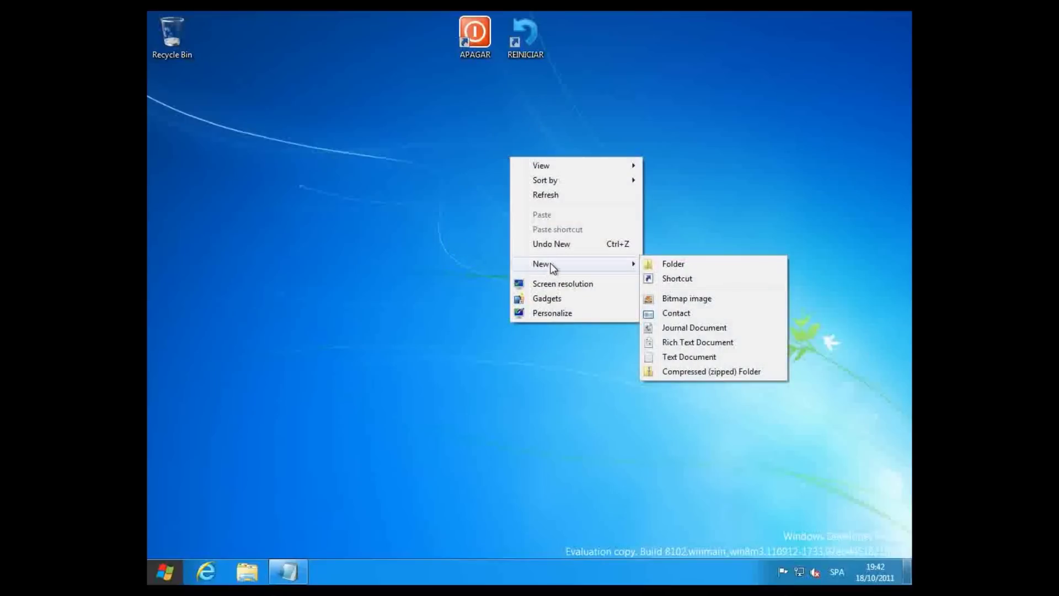
left_click(688, 278)
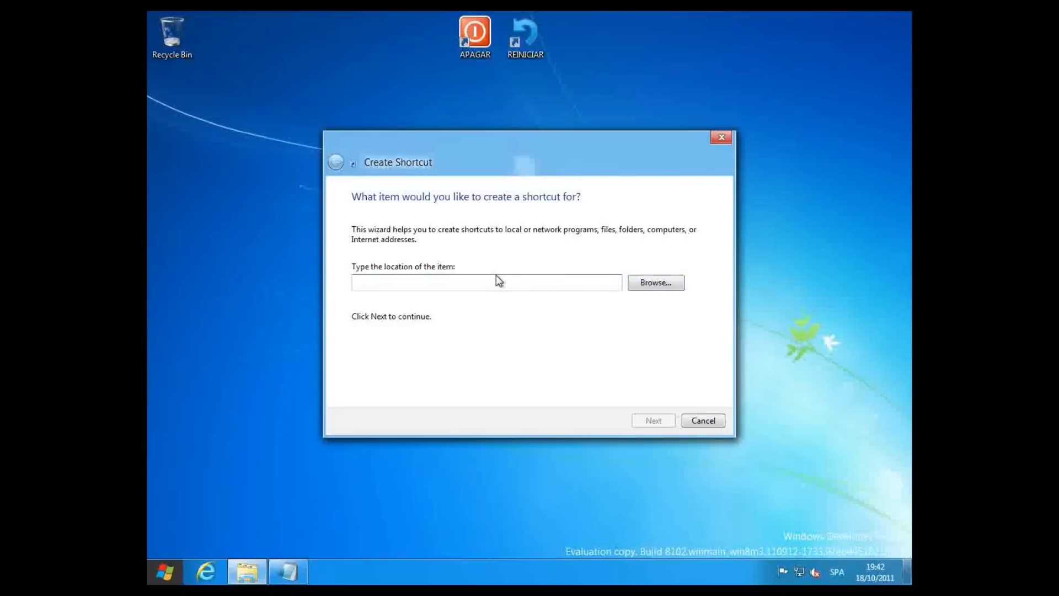
type("shudt")
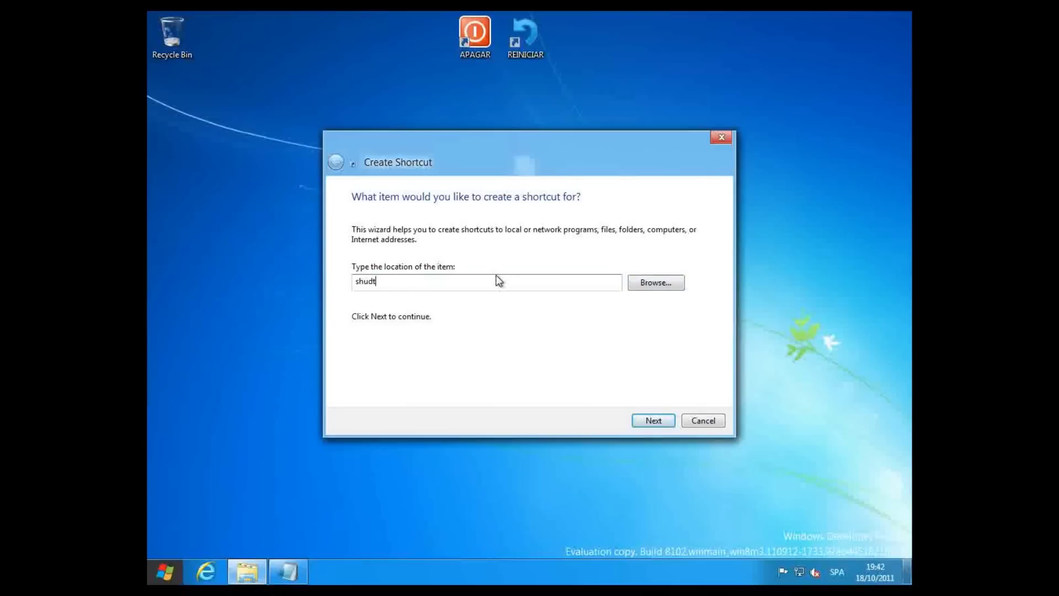
key("BackSpace")
key("BackSpace")
type("tdown -l")
- Edit the Notepad note to read SHUTDOWN -L
left_click(288, 572)
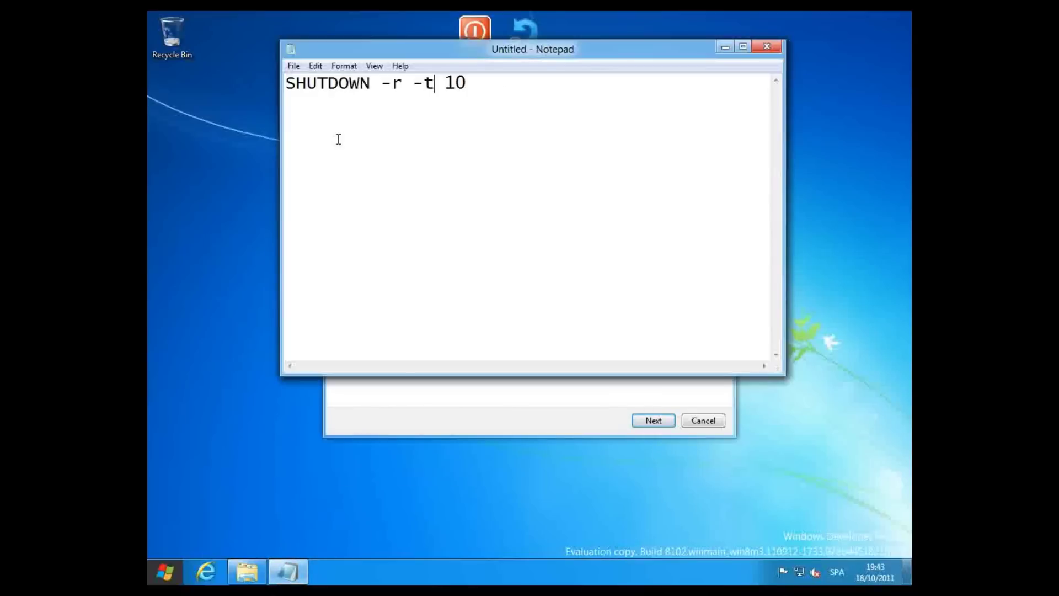
left_click_drag(391, 83, 523, 80)
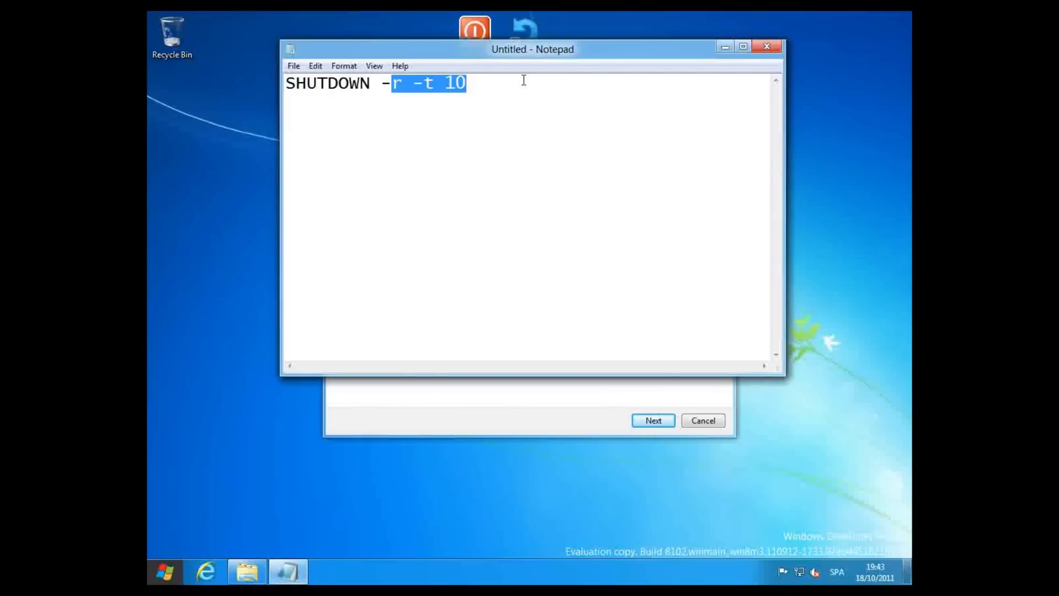
key("BackSpace")
type("L")
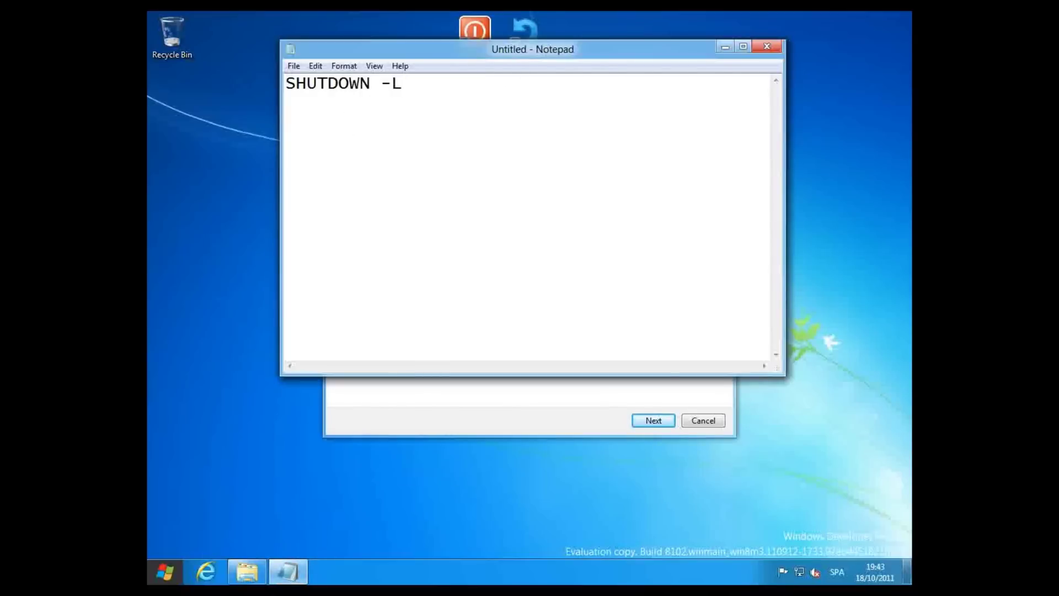
left_click_drag(441, 76, 256, 79)
left_click(360, 115)
- Name the new shortcut CERRAR SESION and finish the wizard
left_click(725, 46)
left_click(653, 421)
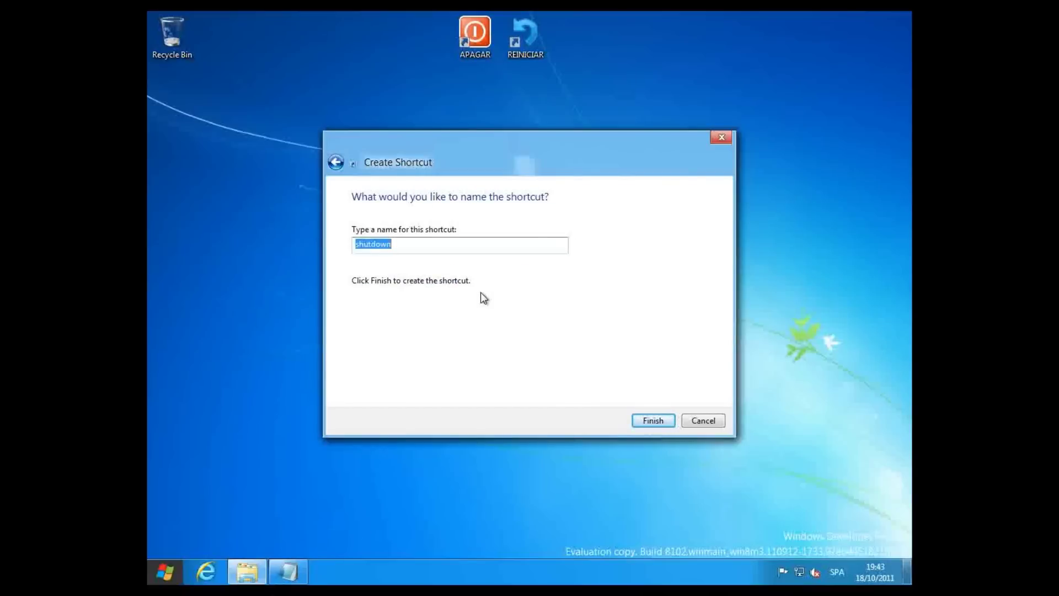
type("CERRAR SESION")
key("Return")
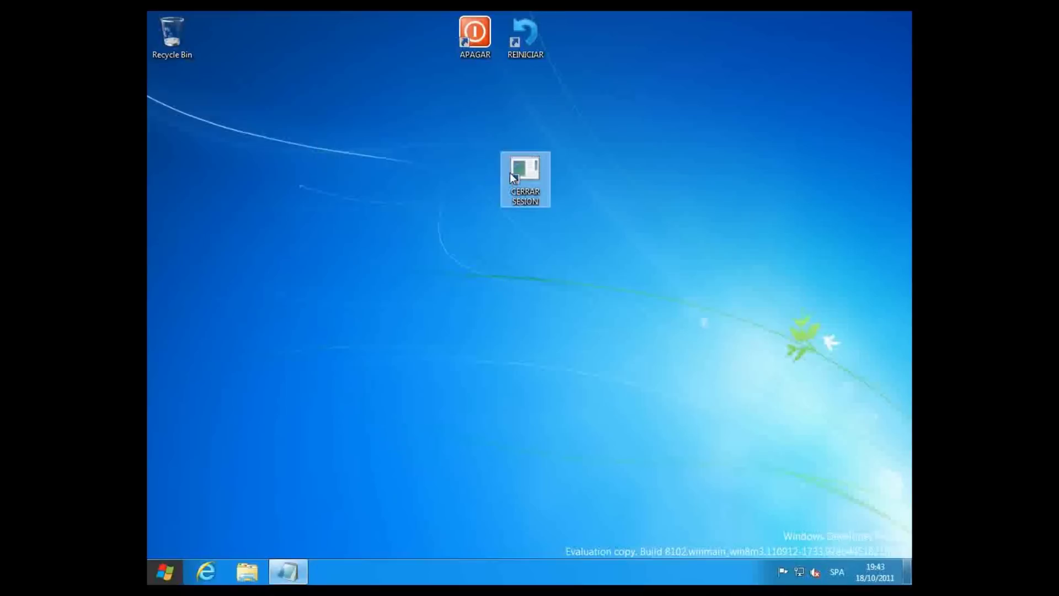
- Give CERRAR SESION the orange SHELL32 key icon and drag it beside REINICIAR
right_click(514, 172)
left_click(550, 397)
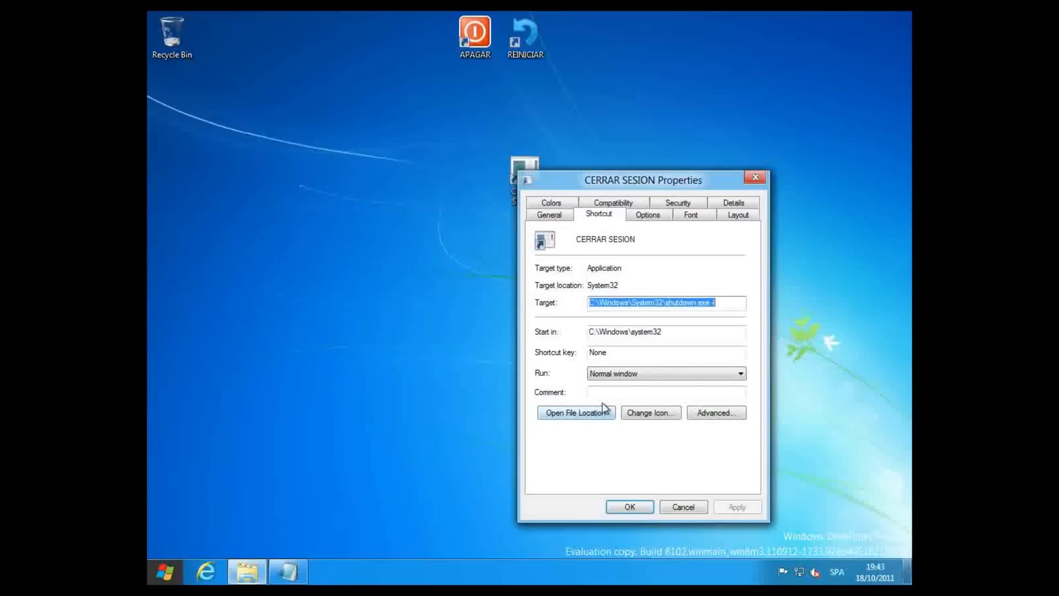
left_click(637, 412)
left_click(624, 296)
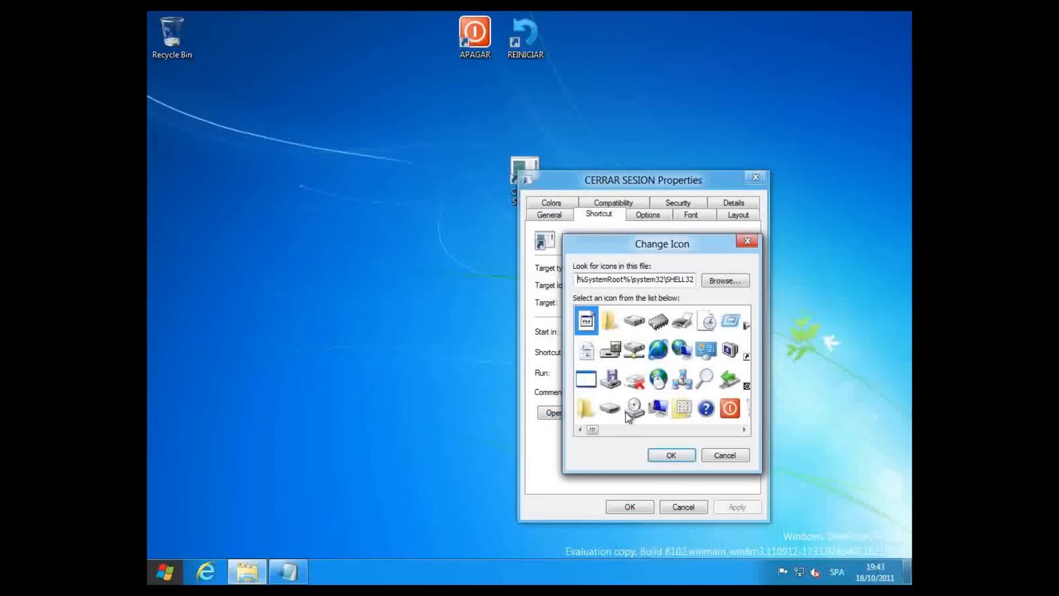
left_click_drag(598, 433, 605, 432)
left_click(682, 330)
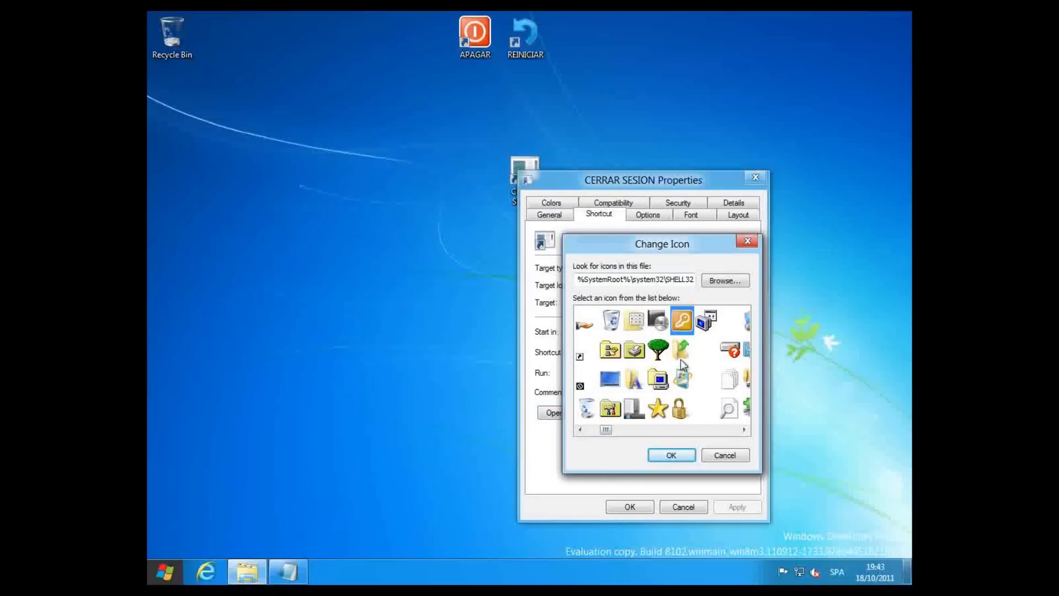
left_click(672, 455)
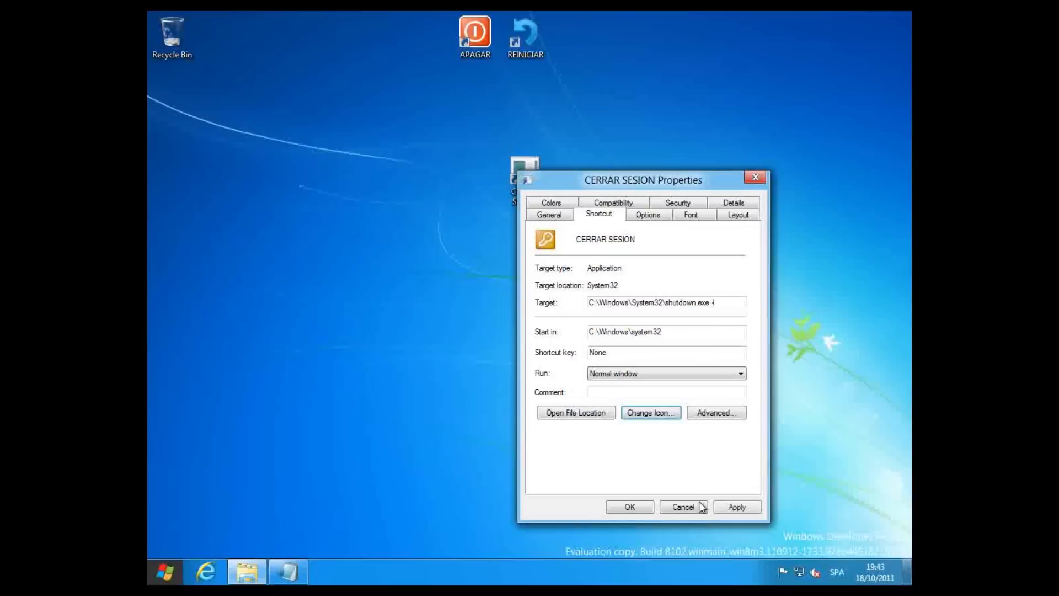
left_click(730, 506)
left_click(643, 504)
left_click_drag(525, 167, 585, 61)
- Start a new desktop shortcut with the location shutdown -a
left_click(582, 155)
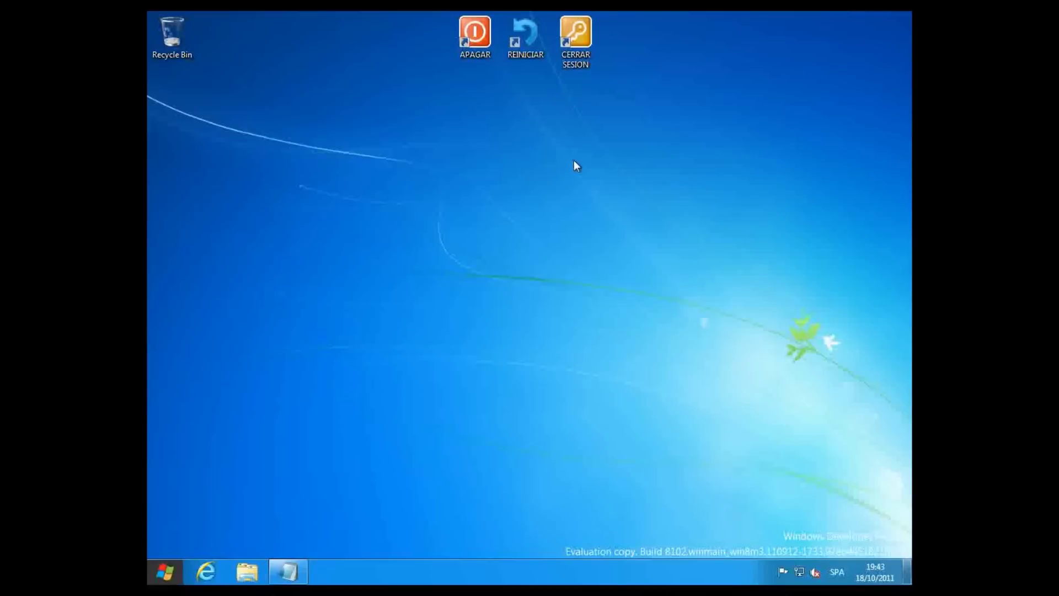
right_click(520, 197)
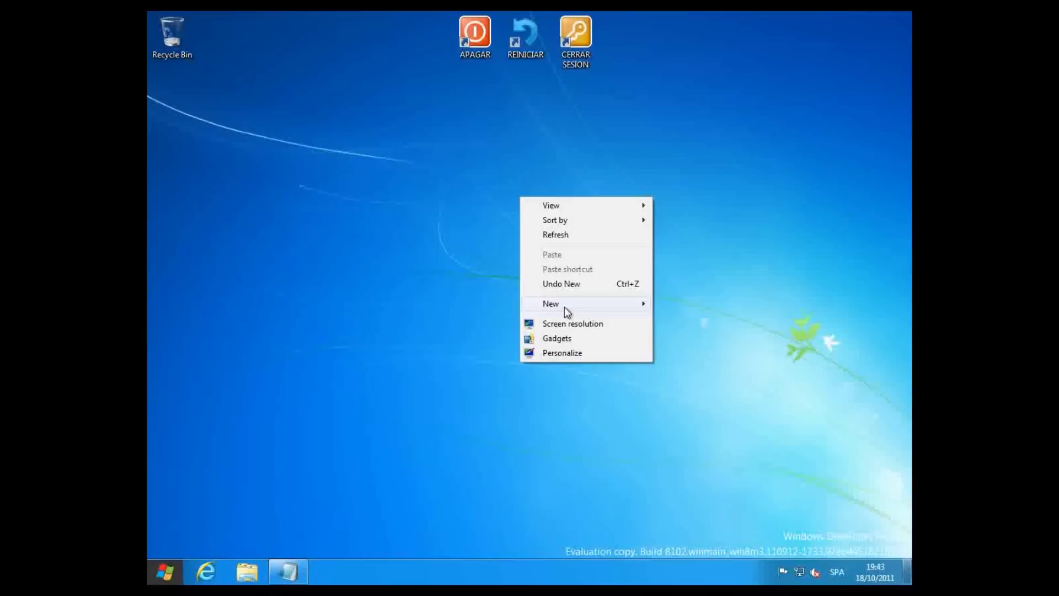
mouse_move(564, 306)
left_click(680, 318)
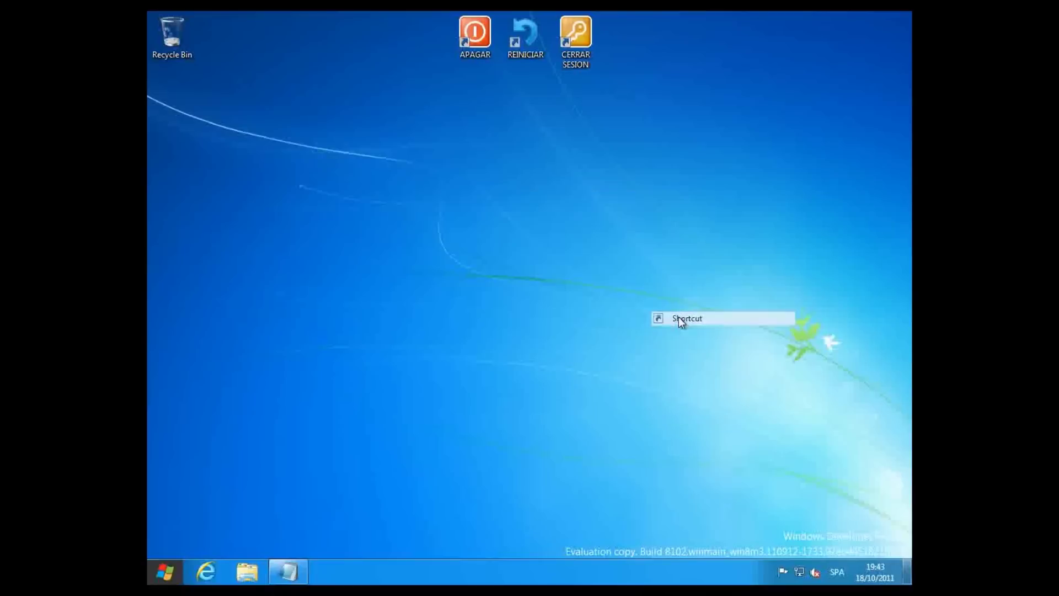
type("sh")
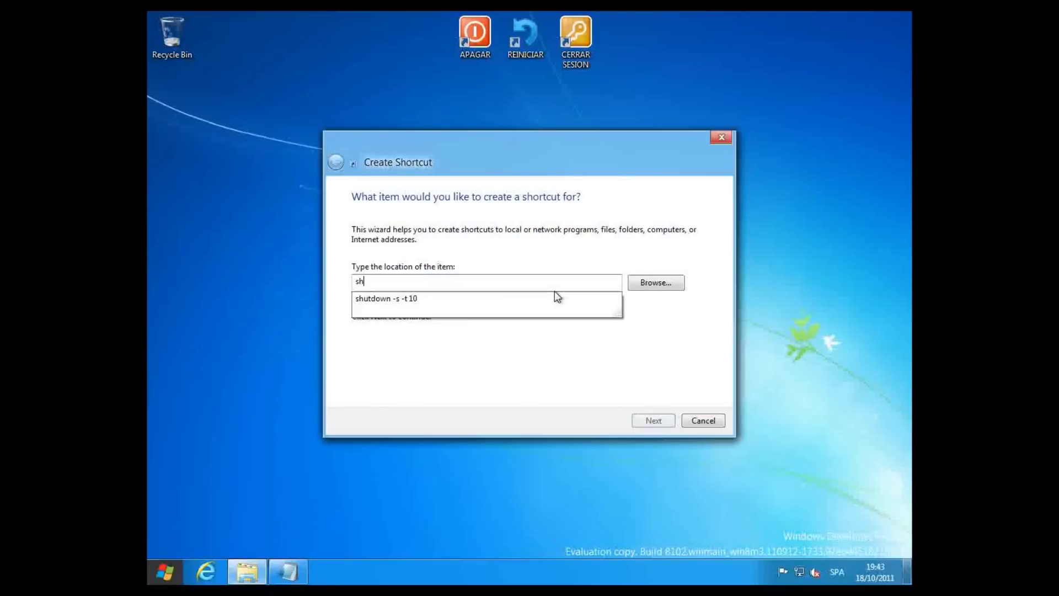
type("utdown -a")
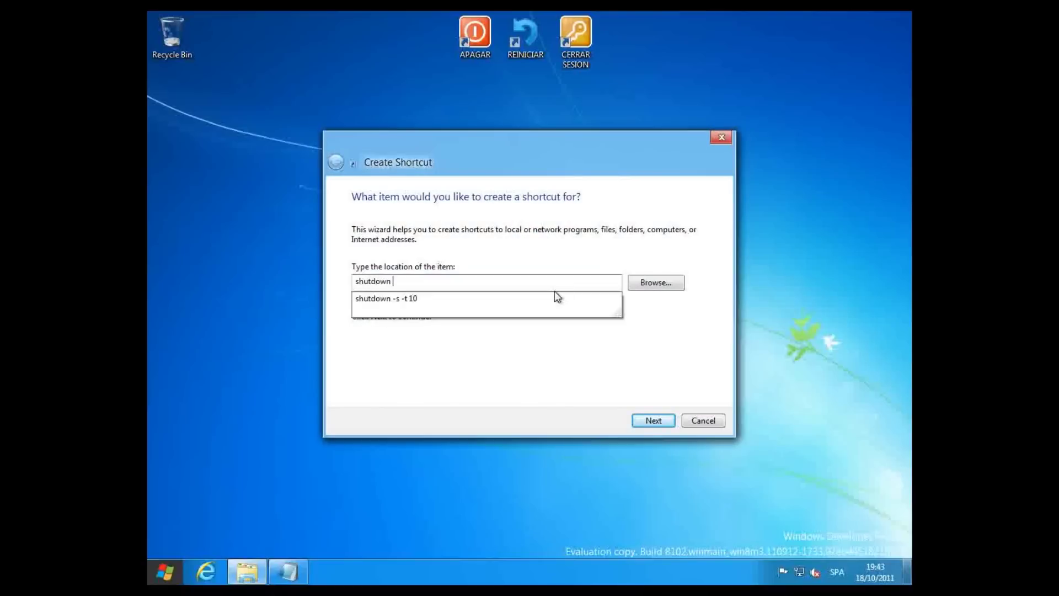
- Change the Notepad note to SHUTDOWN -A
left_click(301, 583)
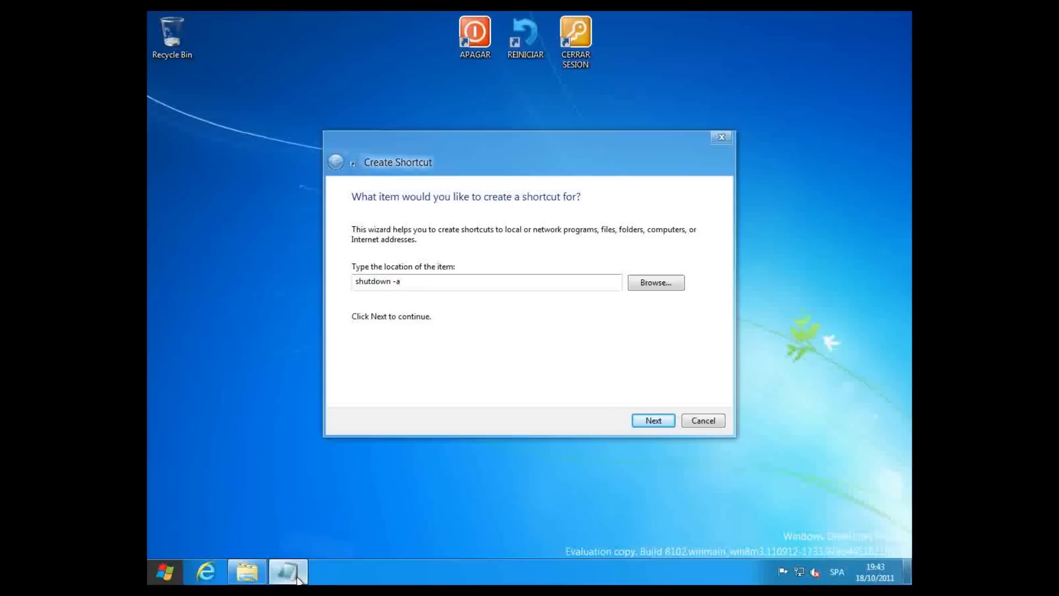
left_click(431, 87)
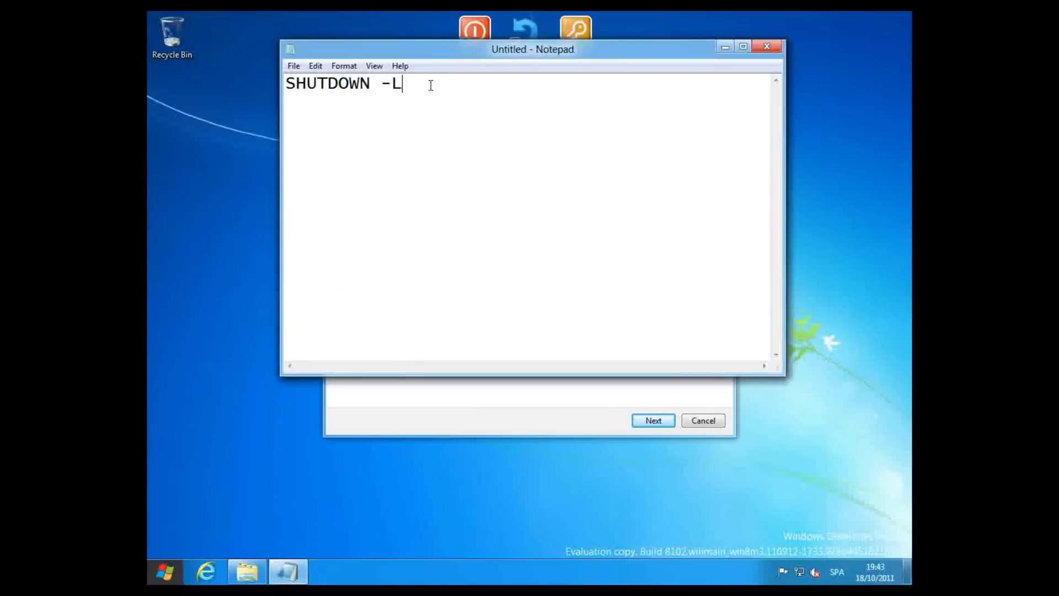
key("BackSpace")
type("a")
key("BackSpace")
type("A")
- Name the shortcut CANCELAR and finish the wizard
left_click(723, 47)
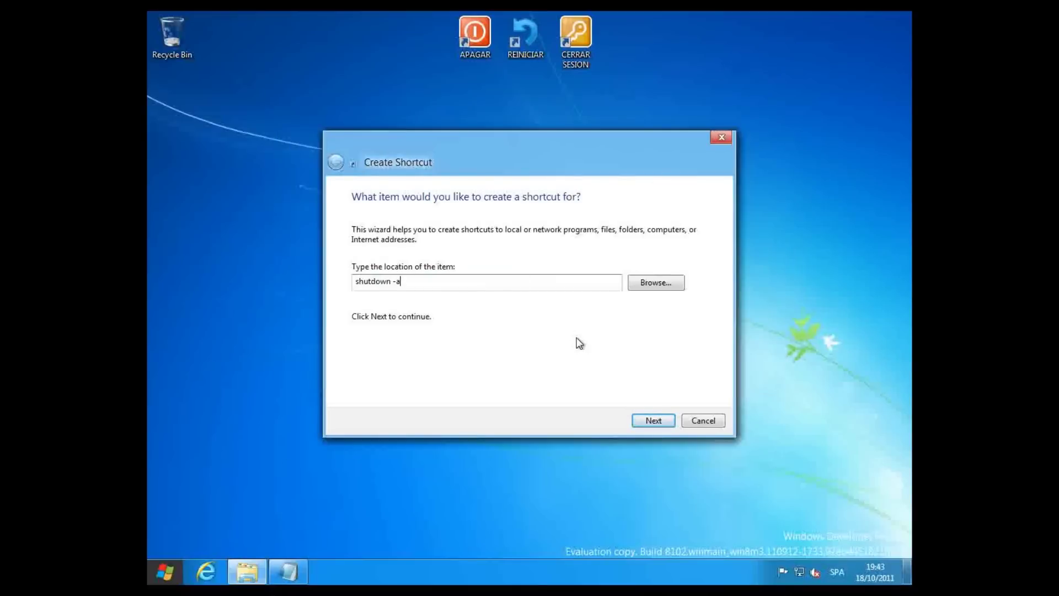
left_click(652, 420)
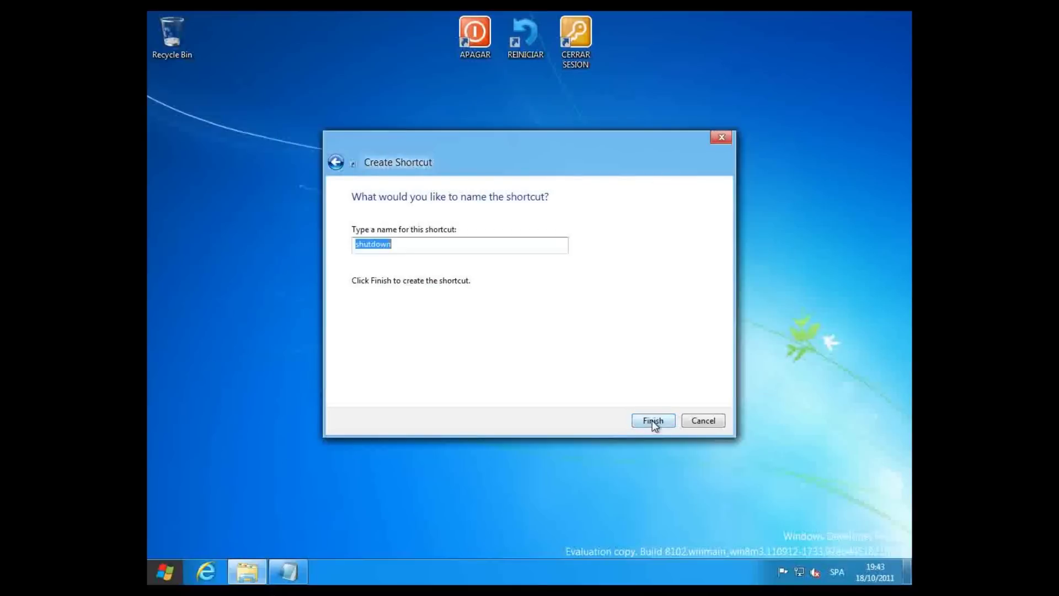
type("CANCELAR")
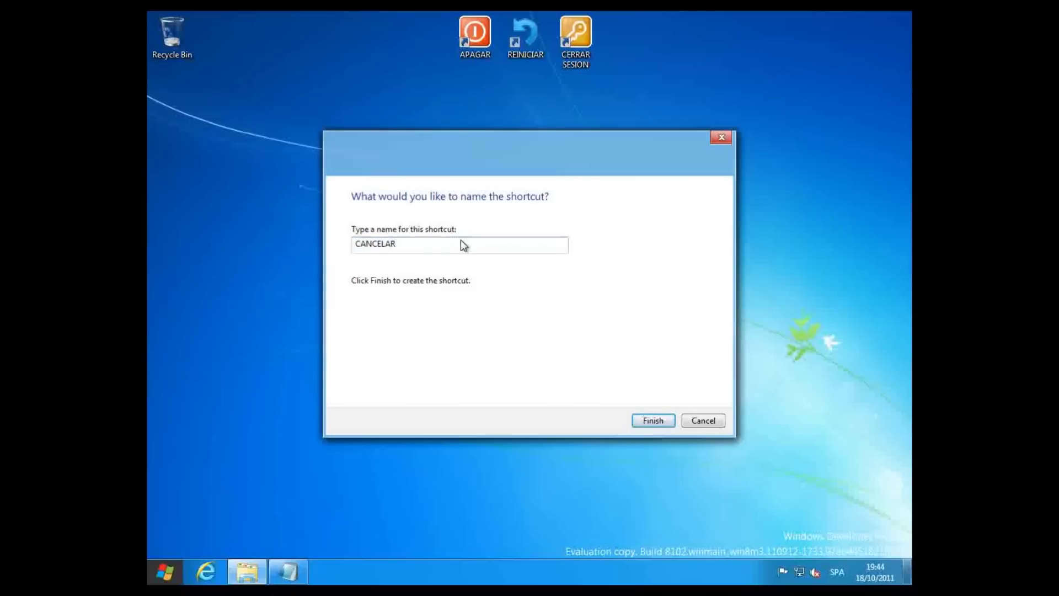
key("Return")
- Give CANCELAR the red no-entry icon and place it just beneath REINICIAR
right_click(525, 245)
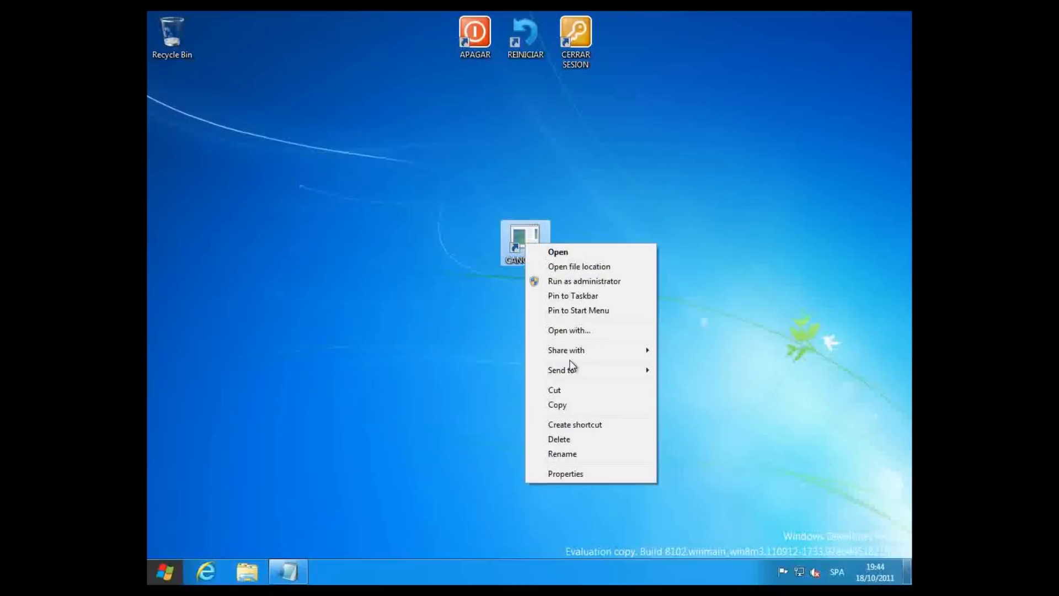
left_click(570, 474)
left_click(662, 444)
left_click(629, 298)
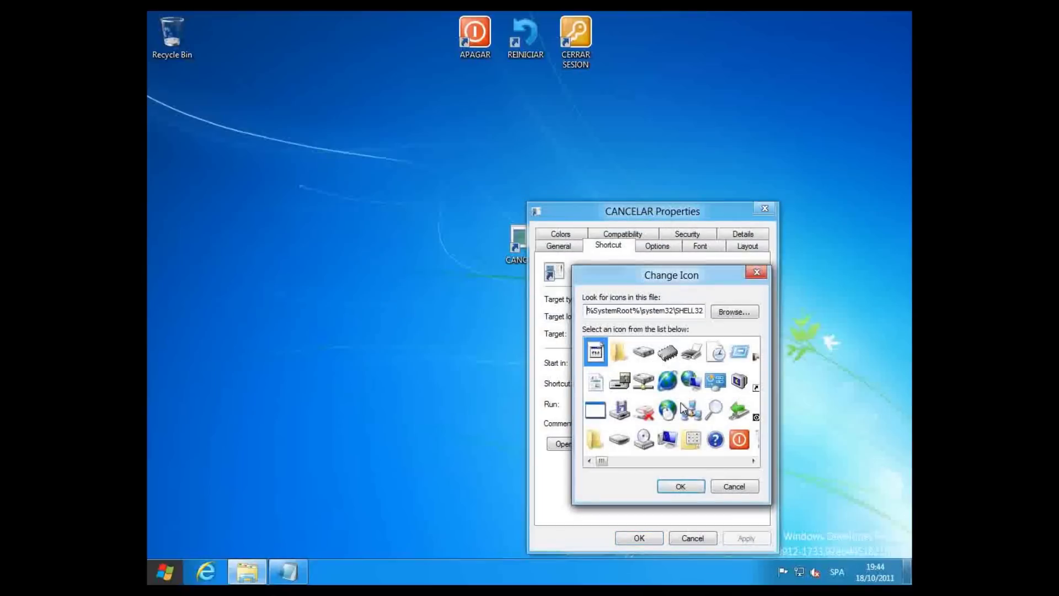
left_click(753, 462)
left_click_drag(753, 462, 753, 462)
left_click_drag(623, 463, 654, 464)
left_click(667, 381)
left_click(682, 488)
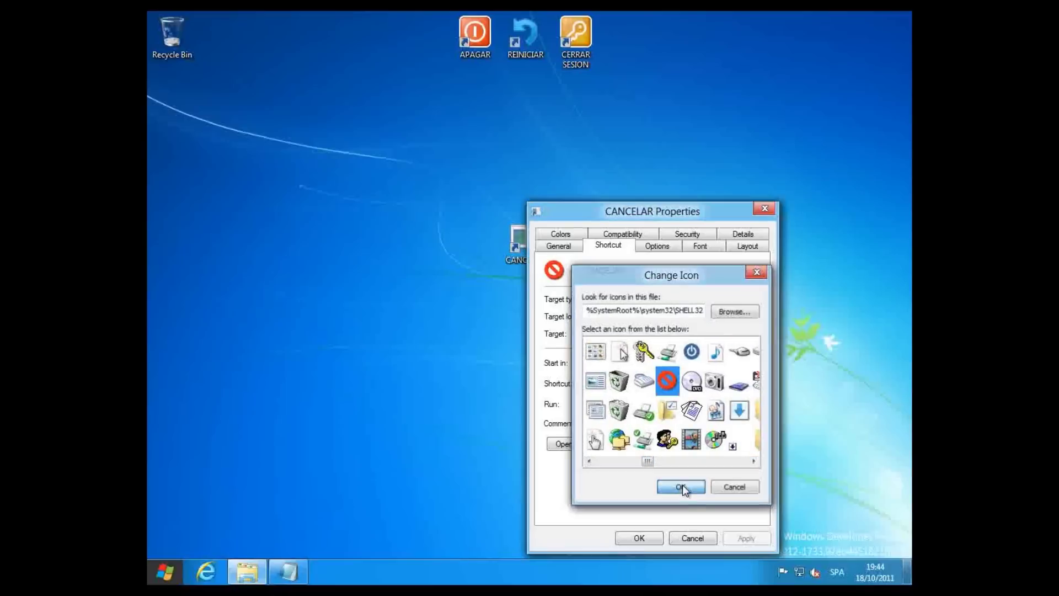
left_click(743, 537)
left_click(658, 538)
left_click_drag(534, 241, 534, 200)
left_click_drag(535, 118, 535, 119)
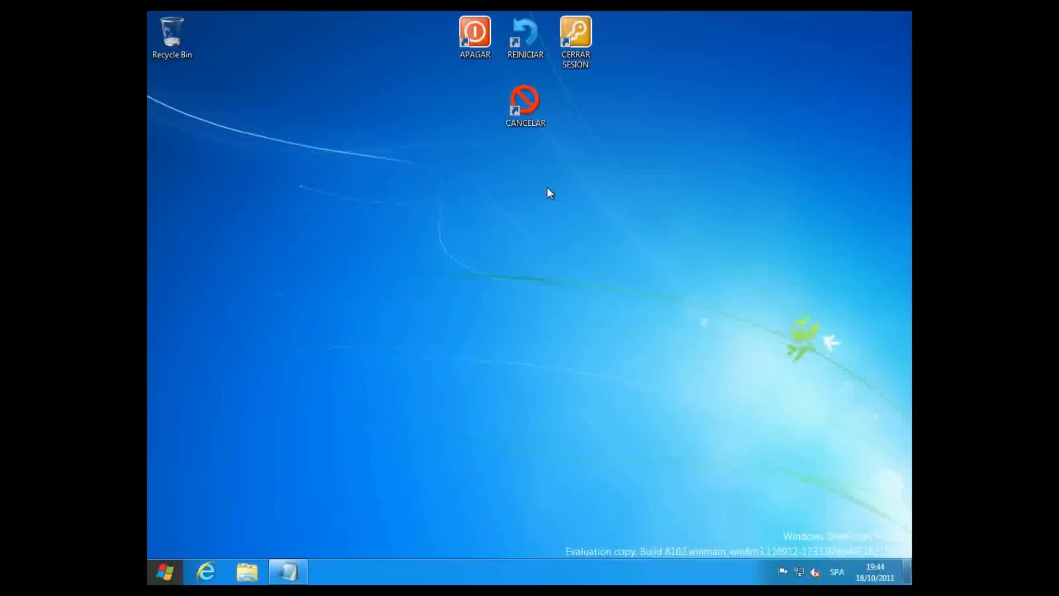
- Close the Notepad notes without saving the changes
left_click(289, 571)
left_click(767, 47)
left_click(562, 288)
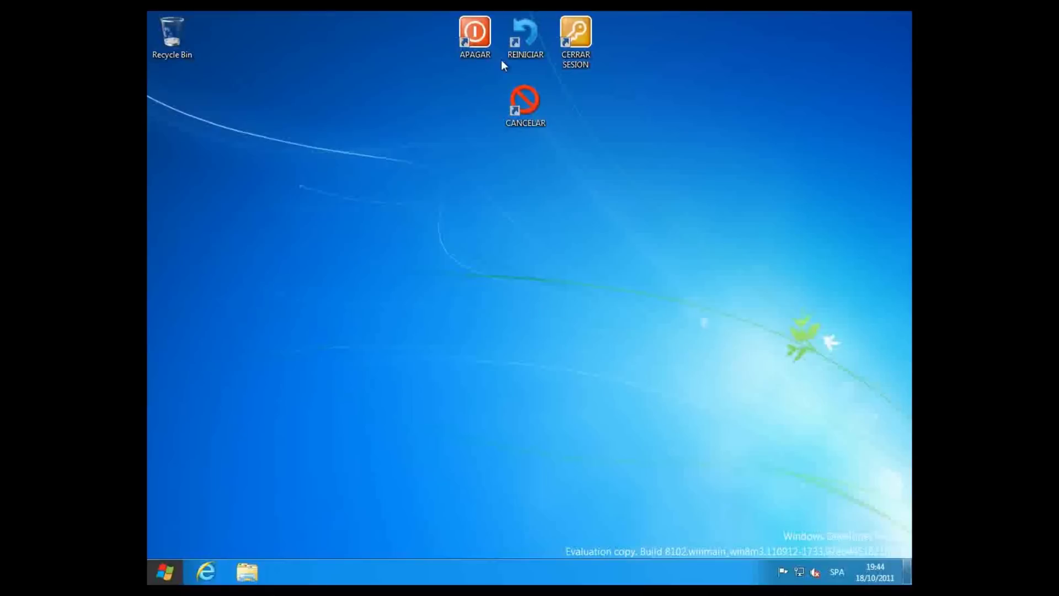
- Run REINICIAR, then APAGAR, and cancel each countdown with CANCELAR
double_click(519, 39)
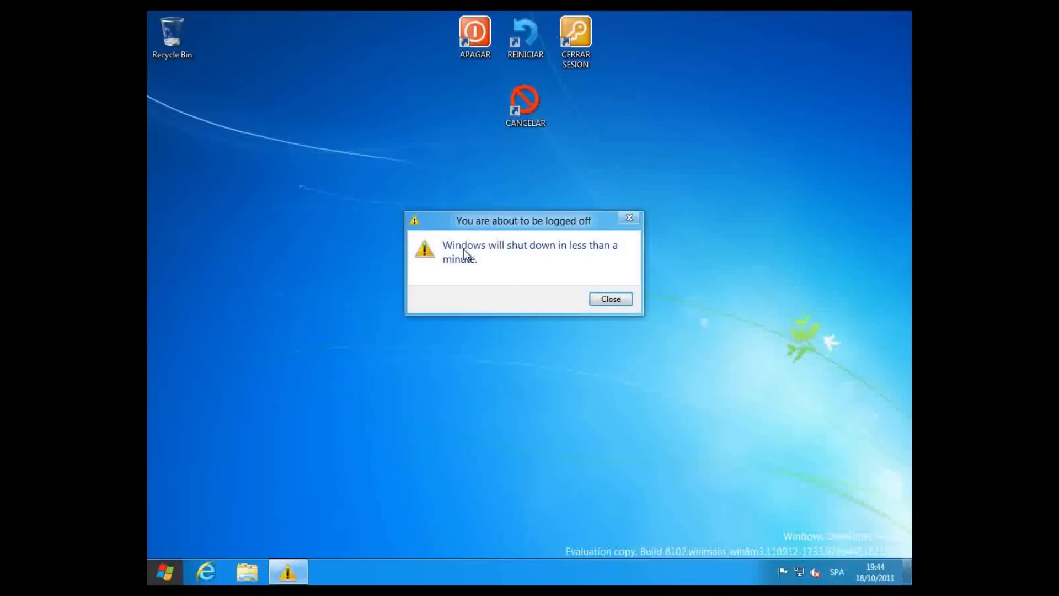
double_click(527, 104)
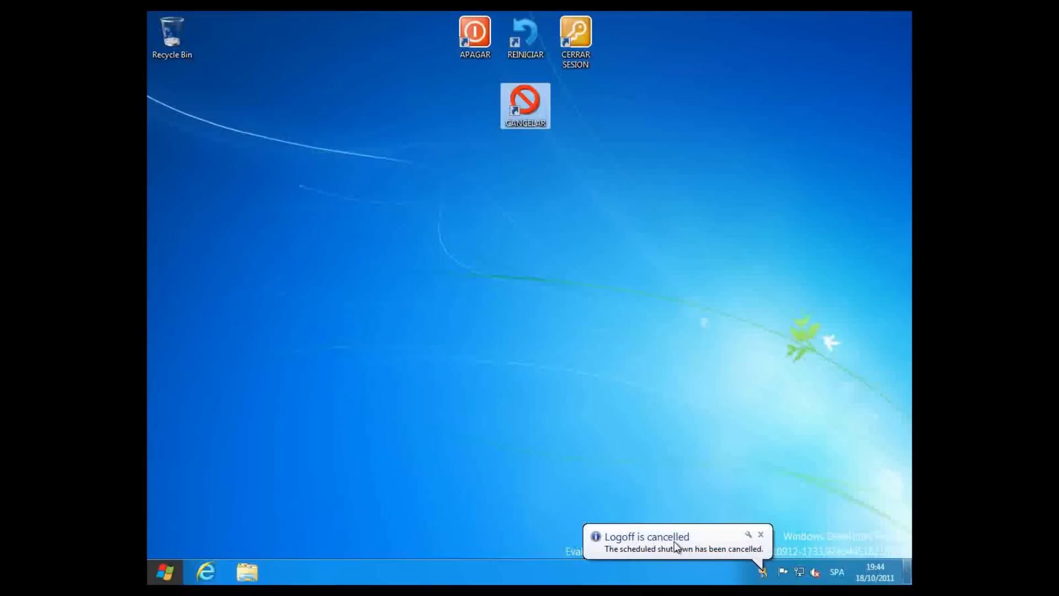
double_click(474, 34)
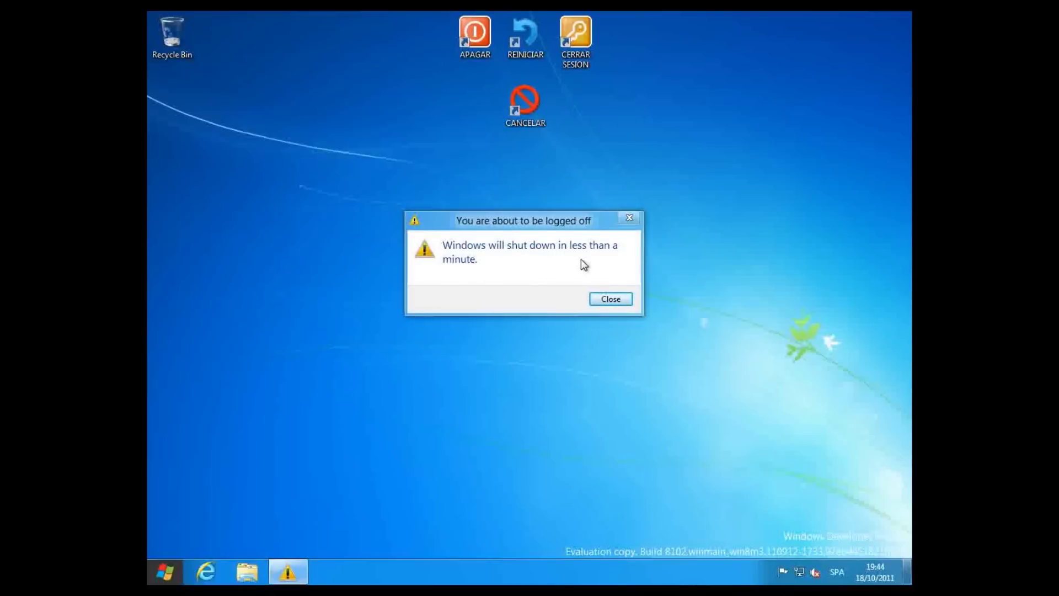
double_click(524, 101)
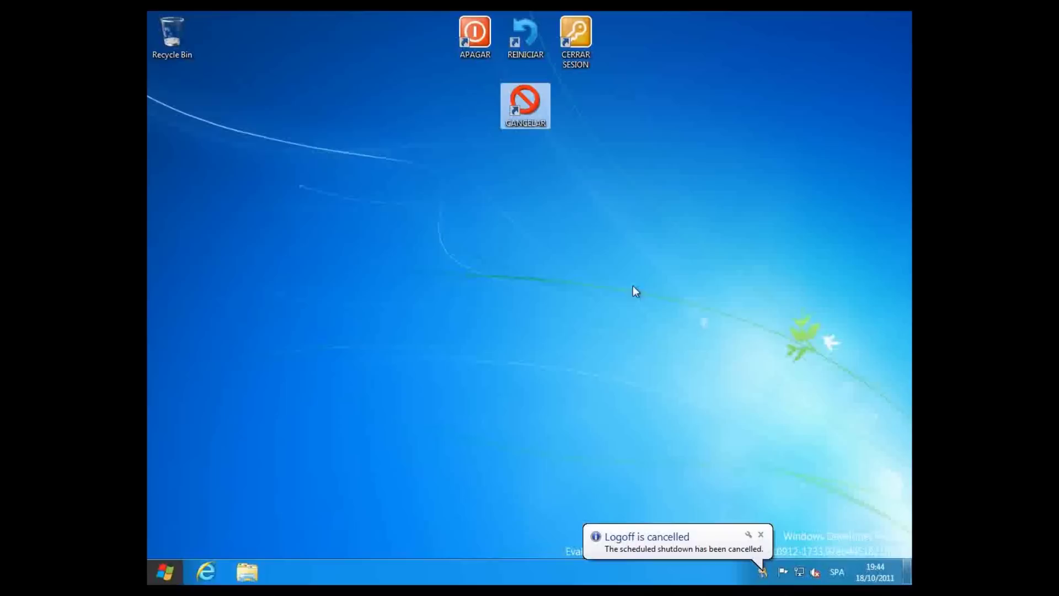
left_click(577, 50)
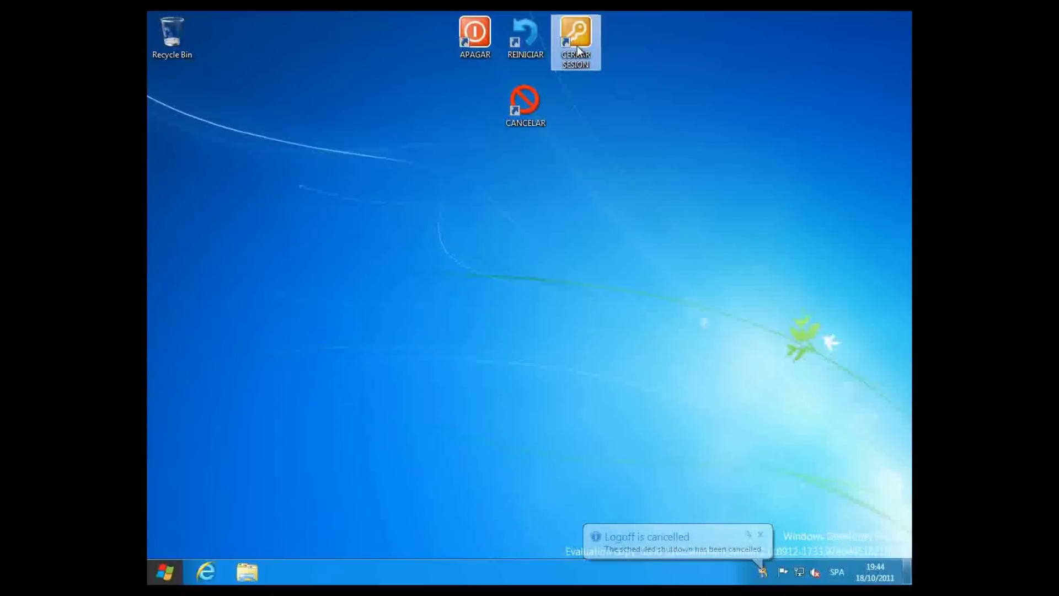
- Log off using the CERRAR SESION shortcut, then sign back in with the account password
double_click(577, 47)
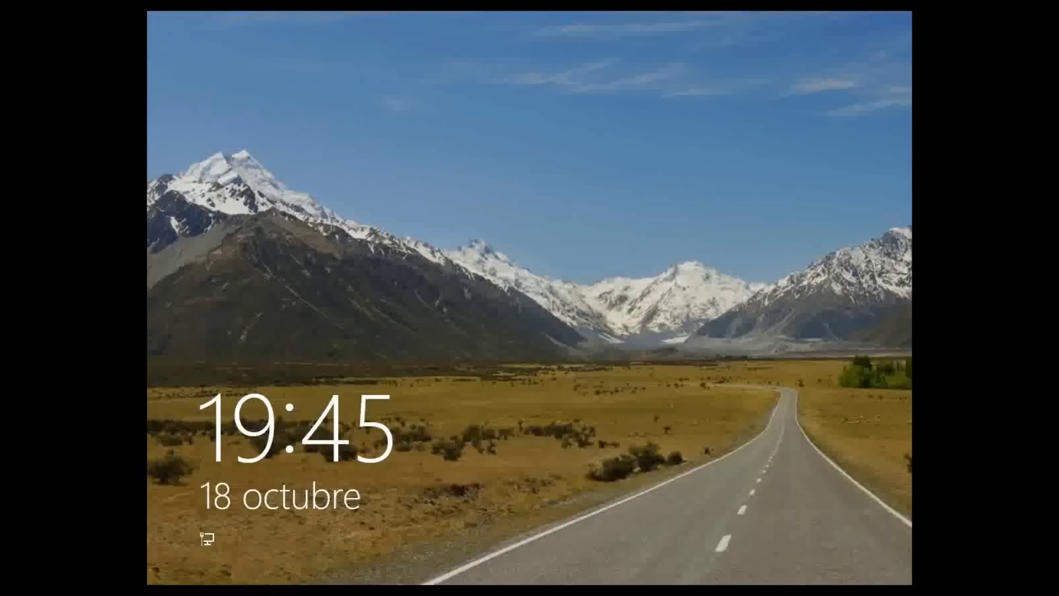
left_click(527, 569)
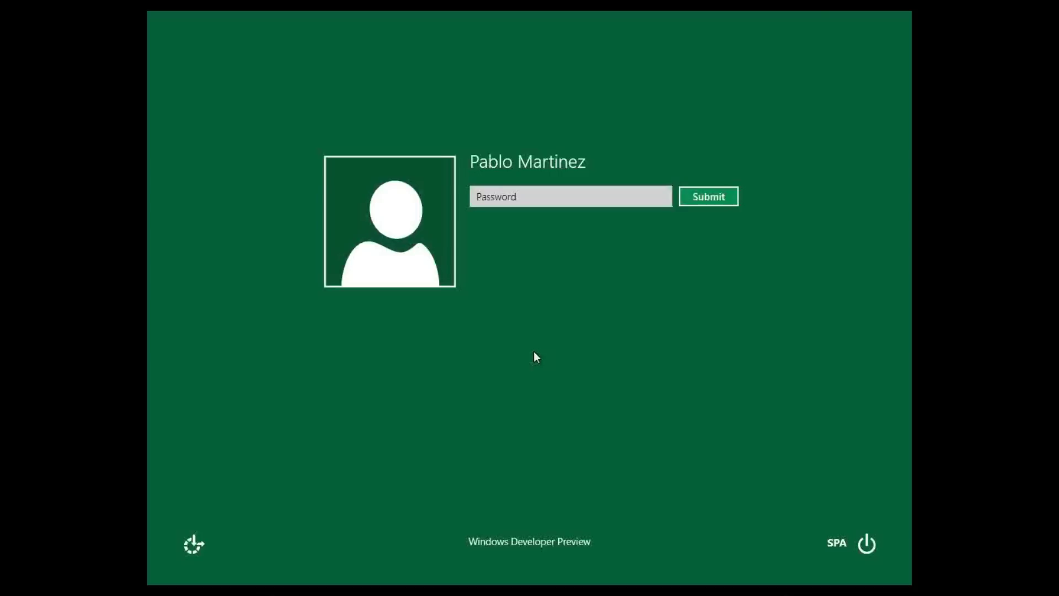
left_click(526, 193)
type("PASS")
key("Return")
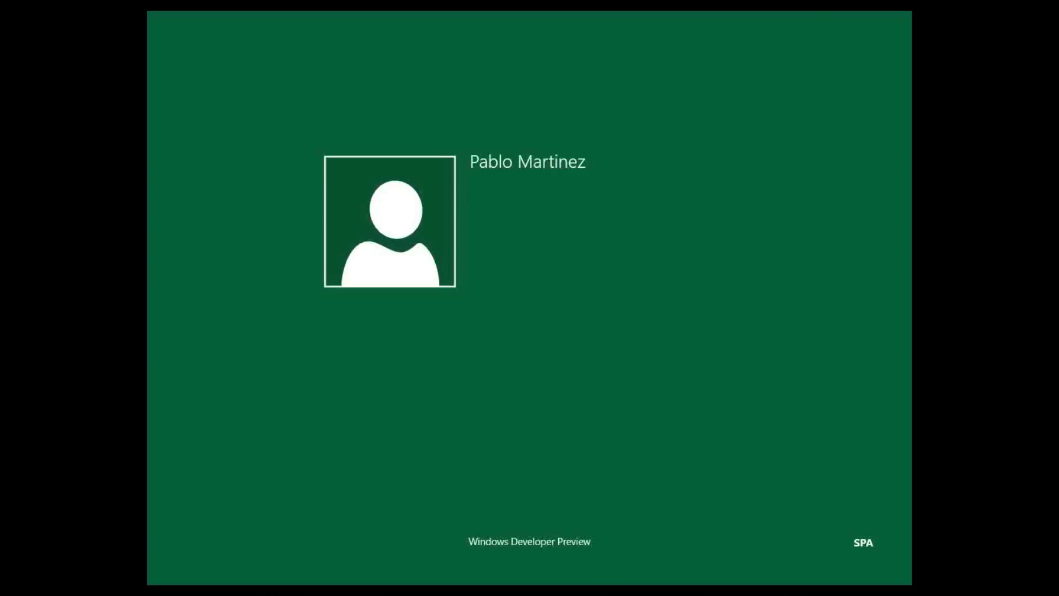